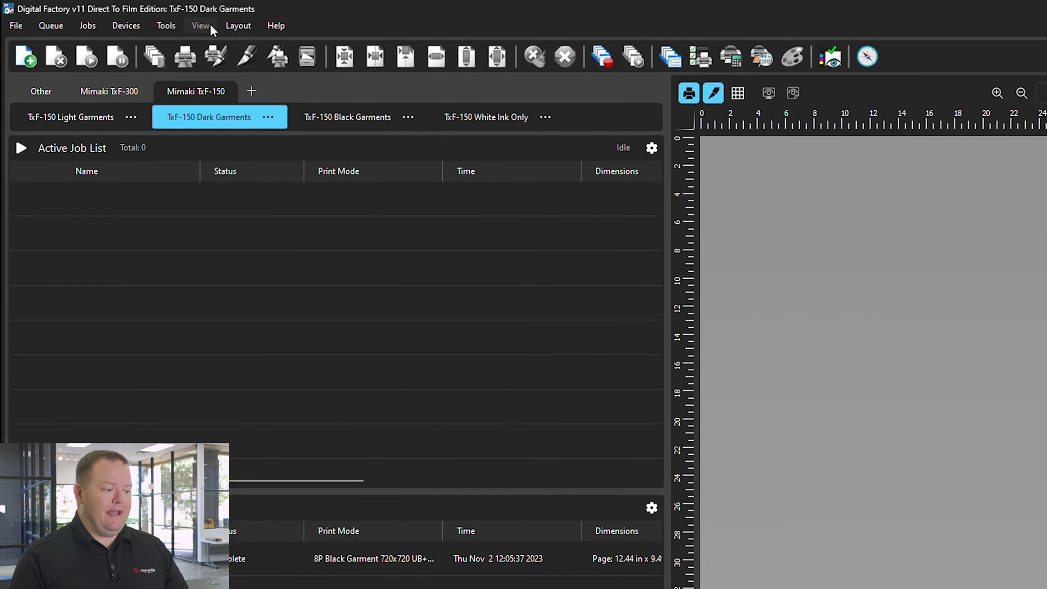
- Move the HAWKS Logo, IOWA and Iowa Hat jobs from the Job Reserve List to Active Jobs, then deselect them
left_click(158, 19)
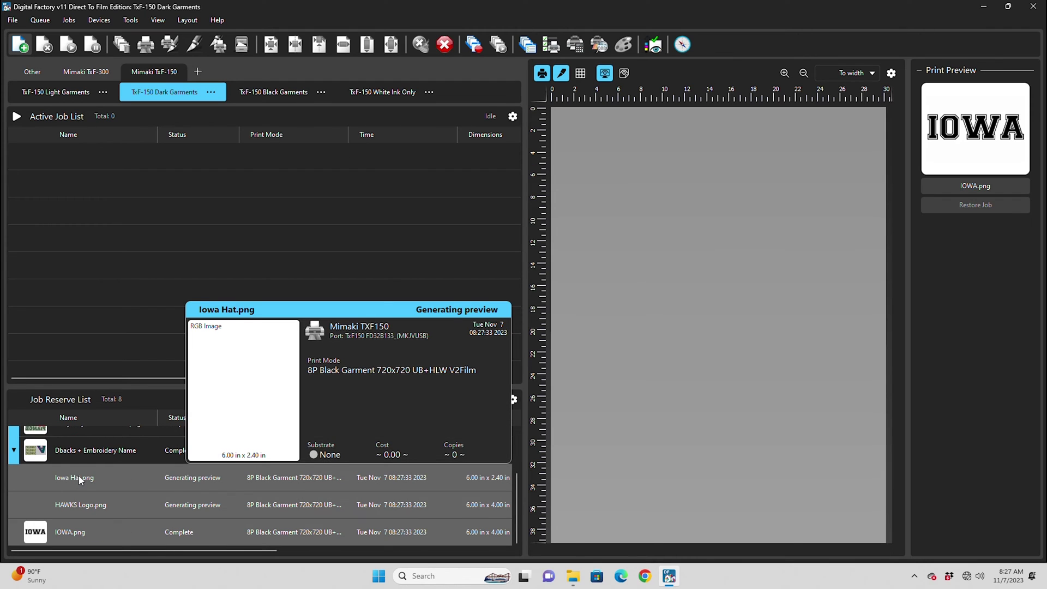
left_click_drag(79, 476, 102, 246)
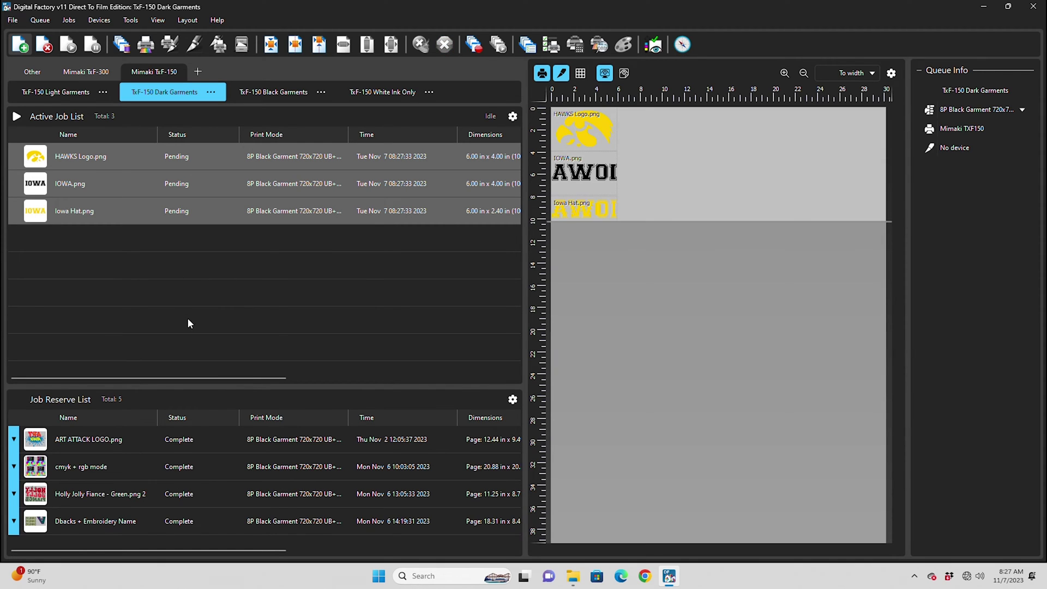
left_click(145, 298)
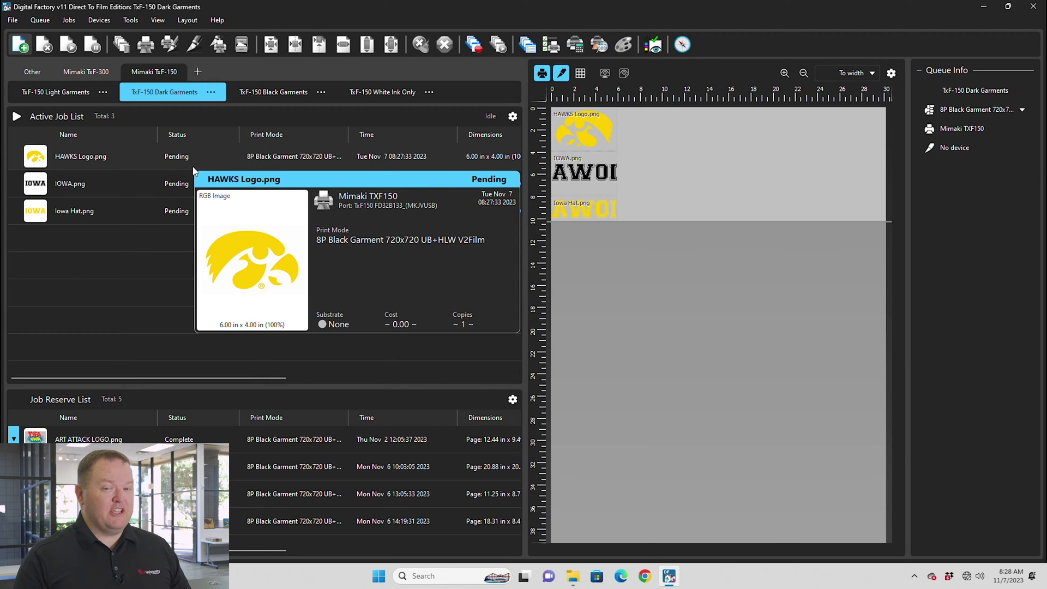
left_click(45, 20)
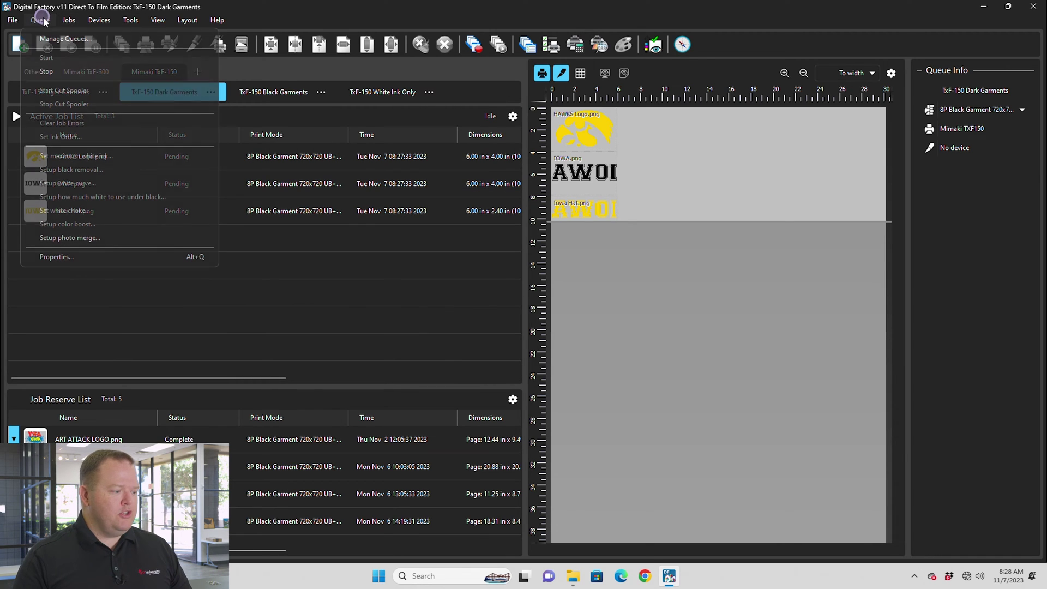
left_click(310, 287)
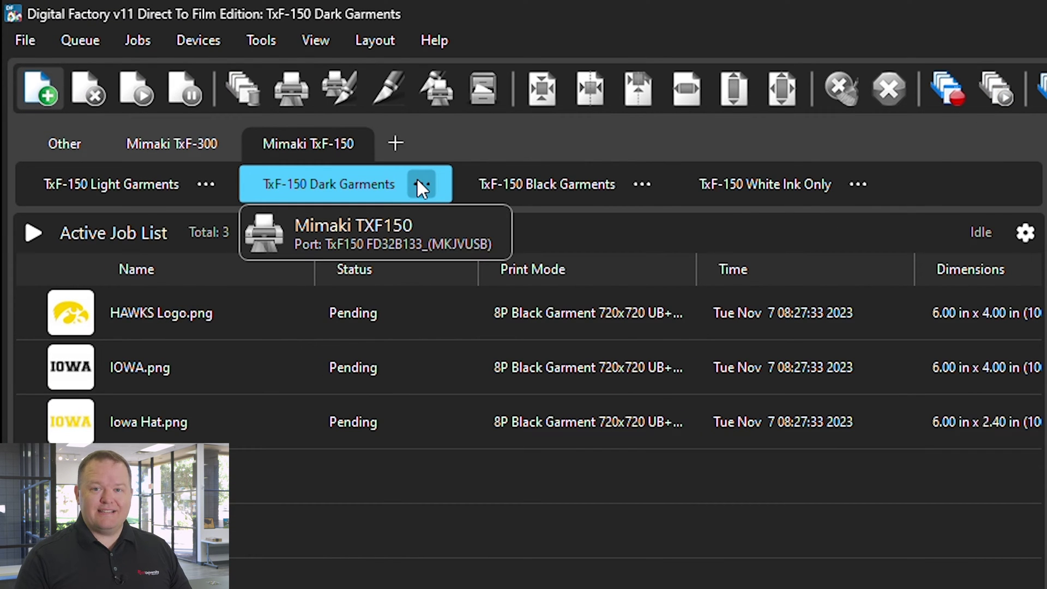
left_click(417, 180)
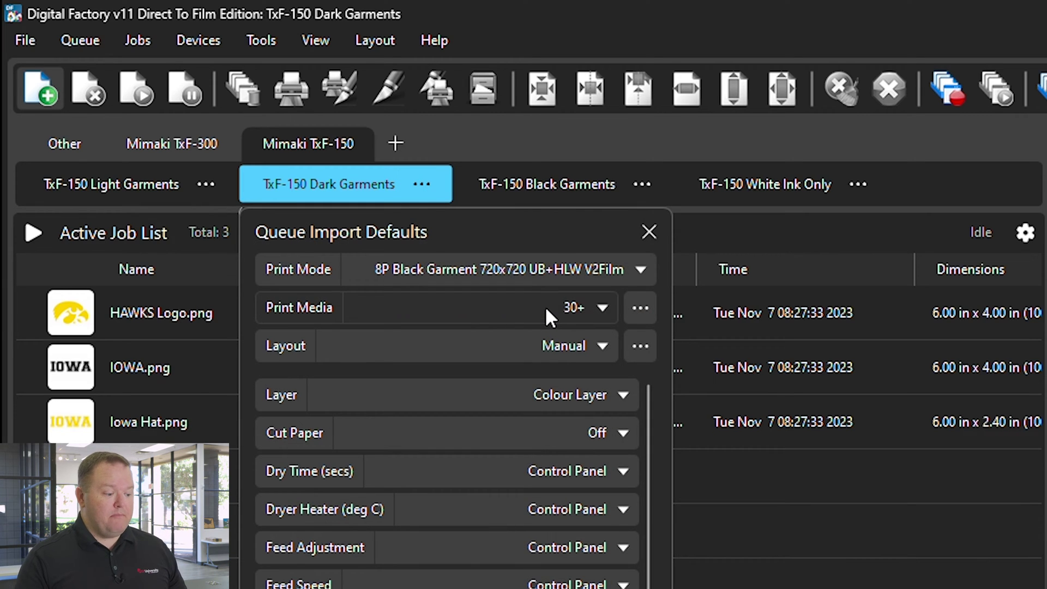
left_click(597, 307)
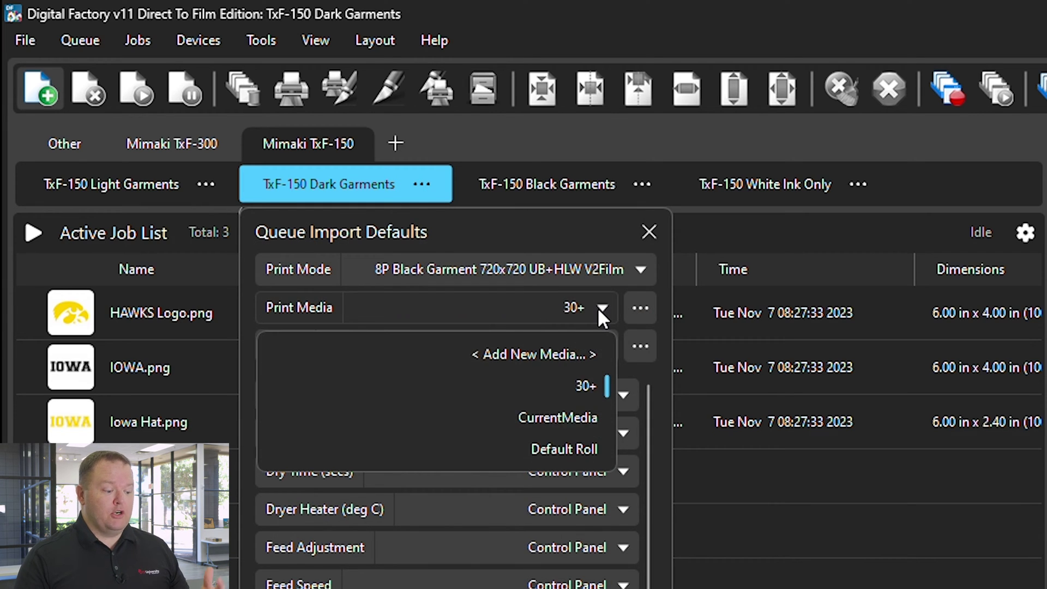
left_click(597, 307)
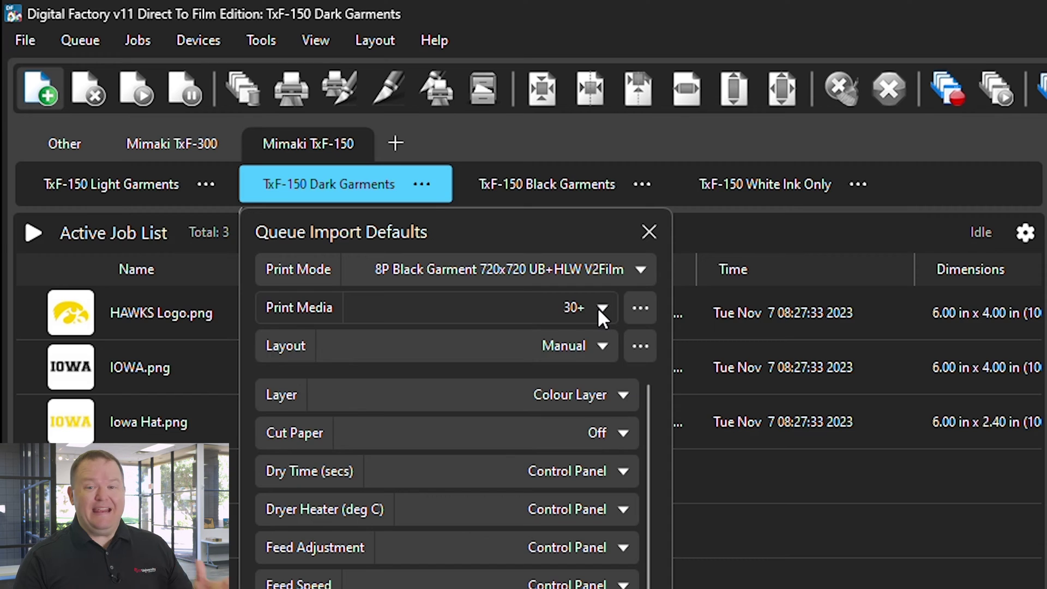
left_click(598, 343)
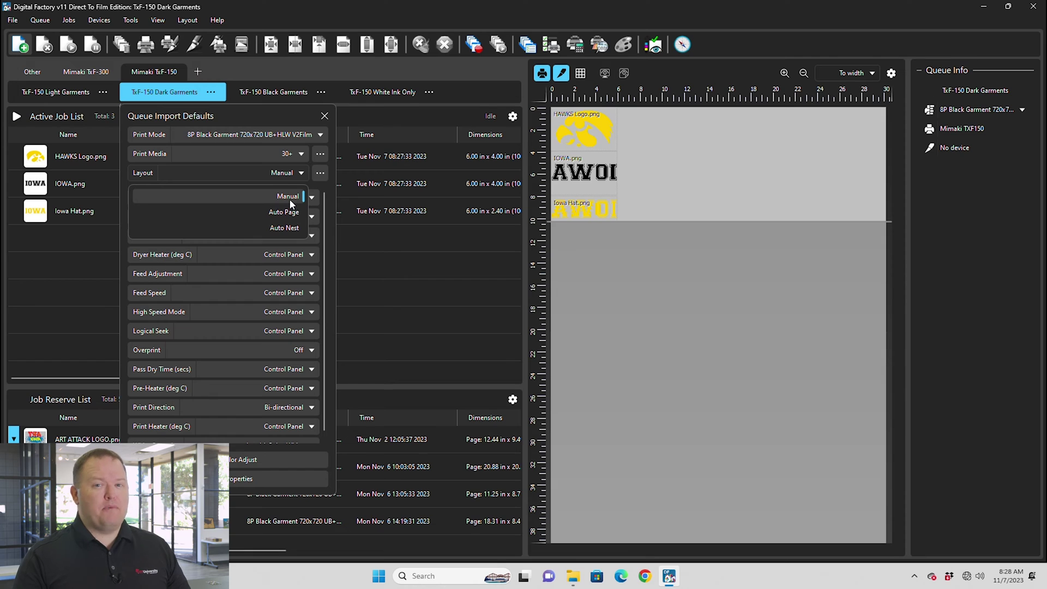
left_click(290, 198)
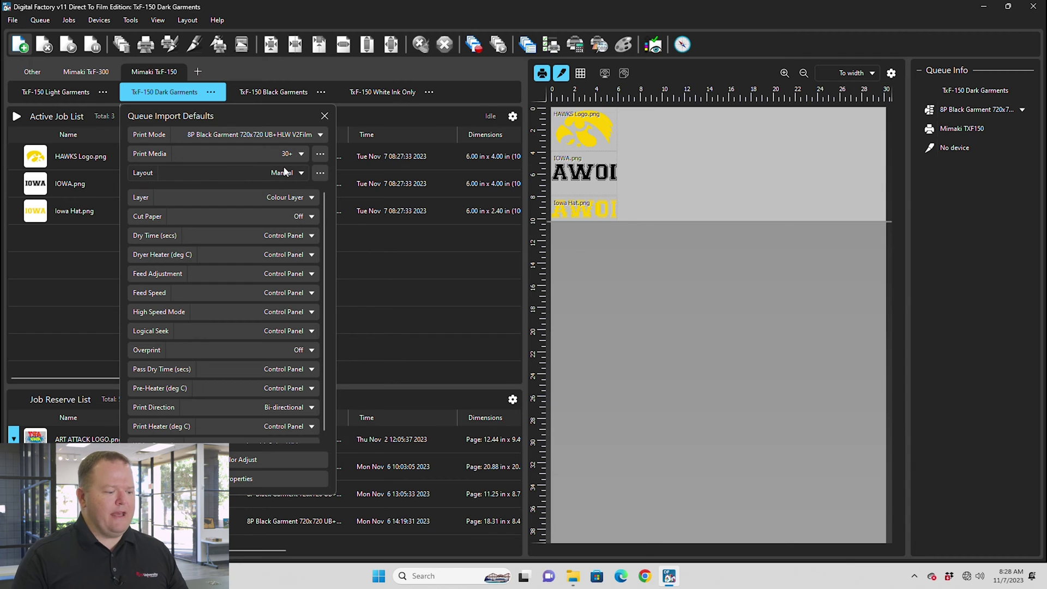
scroll(216, 242, "down", 1)
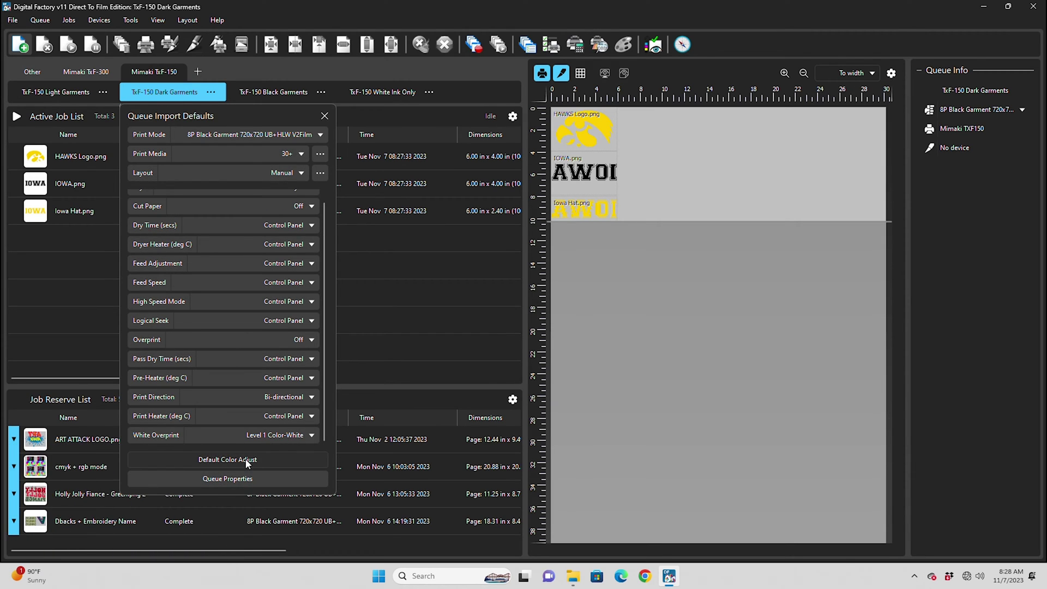
left_click(246, 462)
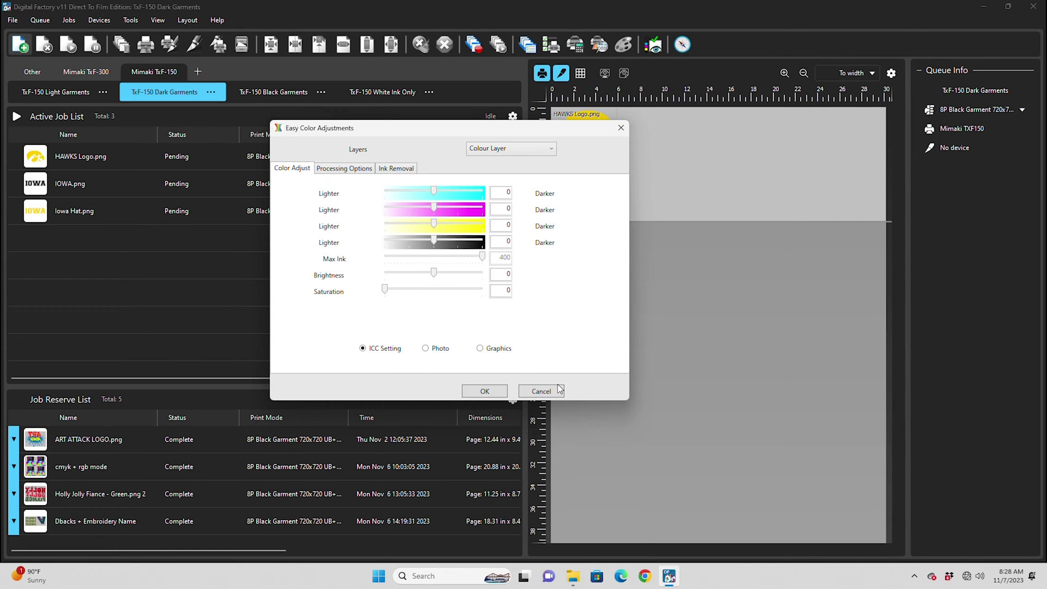
left_click(547, 393)
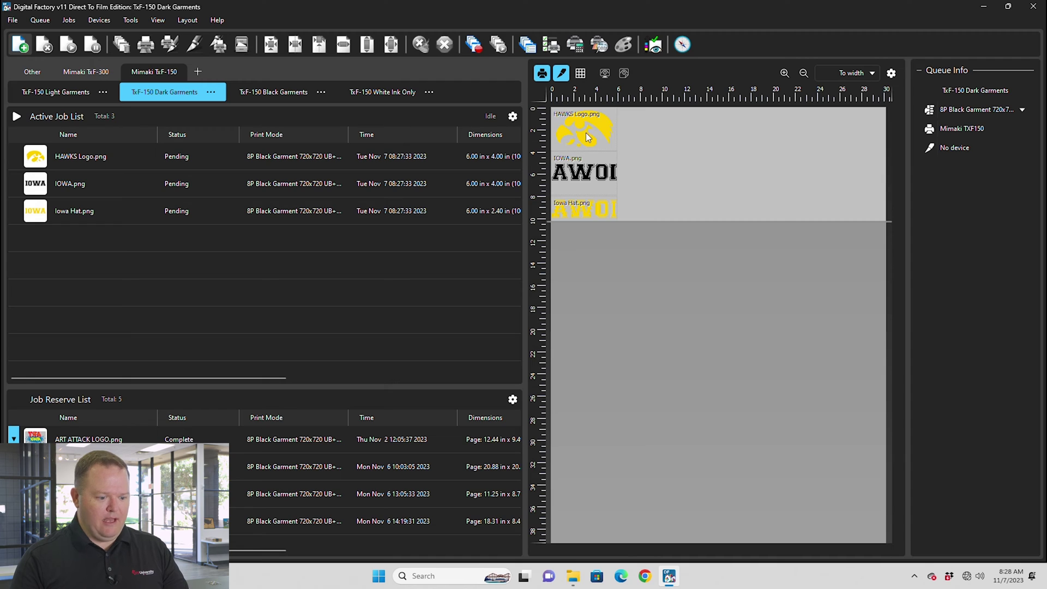
- Select the HAWKS Logo and step its width to 6.25 in and back to 6.00 in
left_click(584, 140)
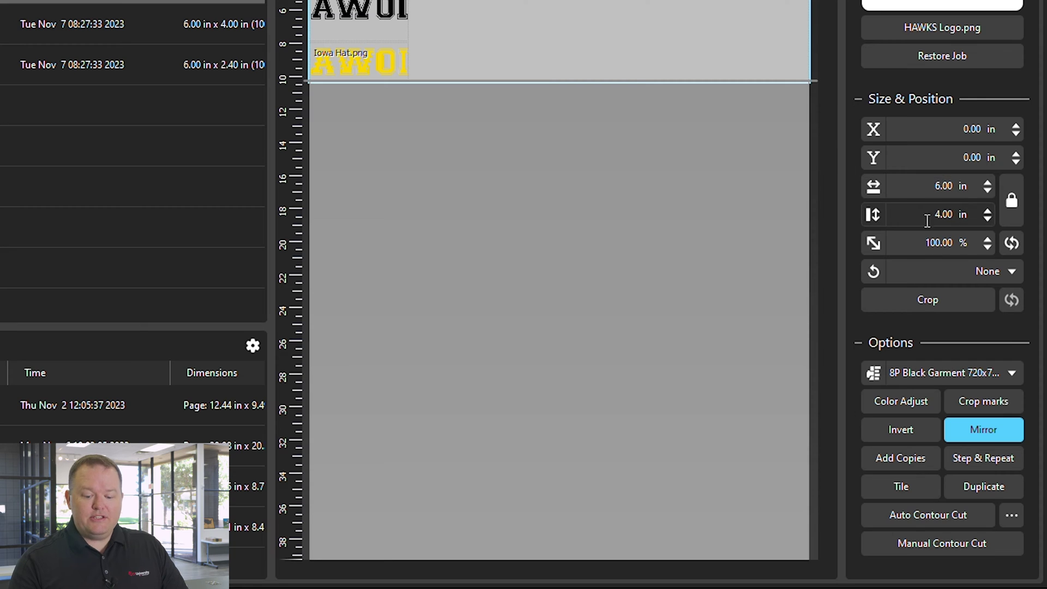
left_click(940, 186)
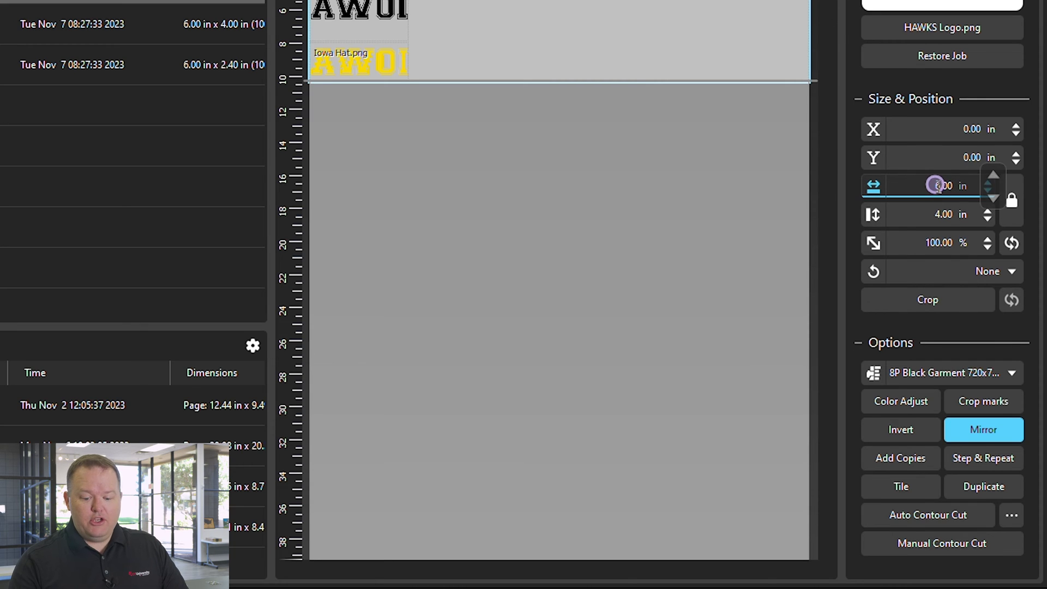
left_click(994, 199)
left_click(994, 175)
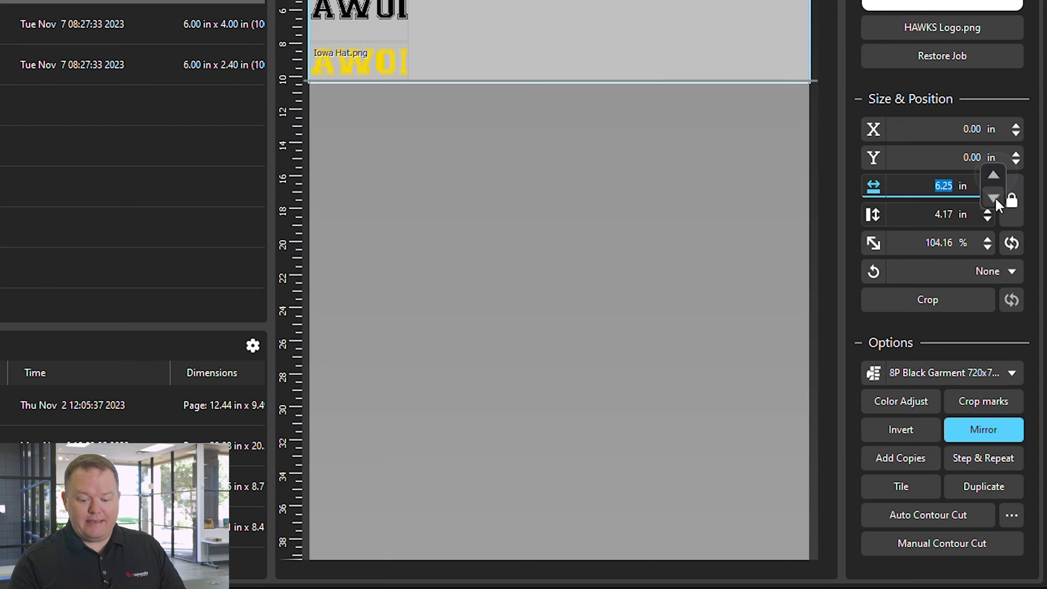
left_click(995, 199)
left_click(920, 216)
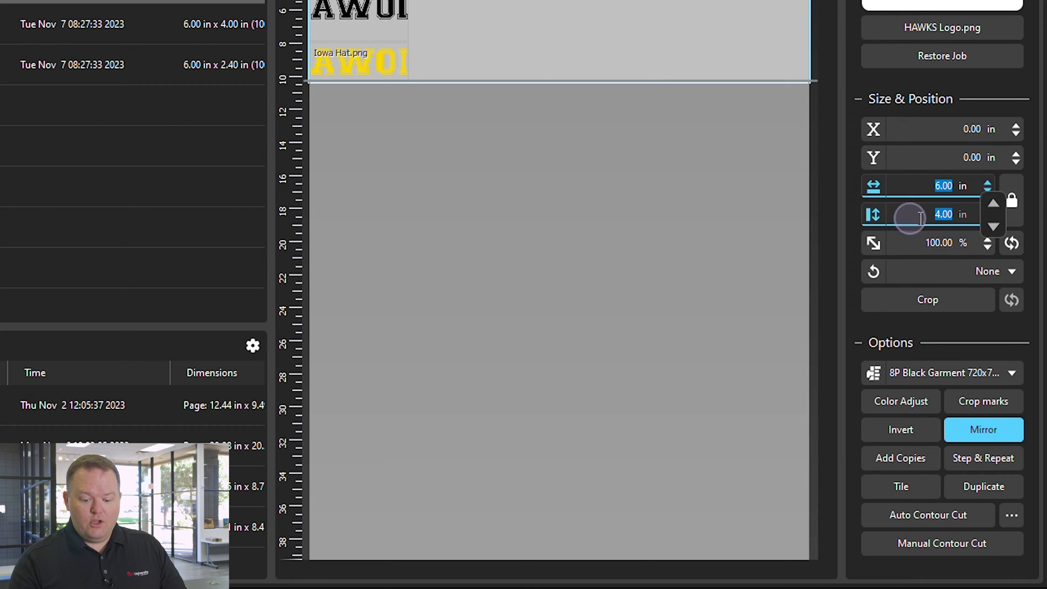
left_click(1012, 205)
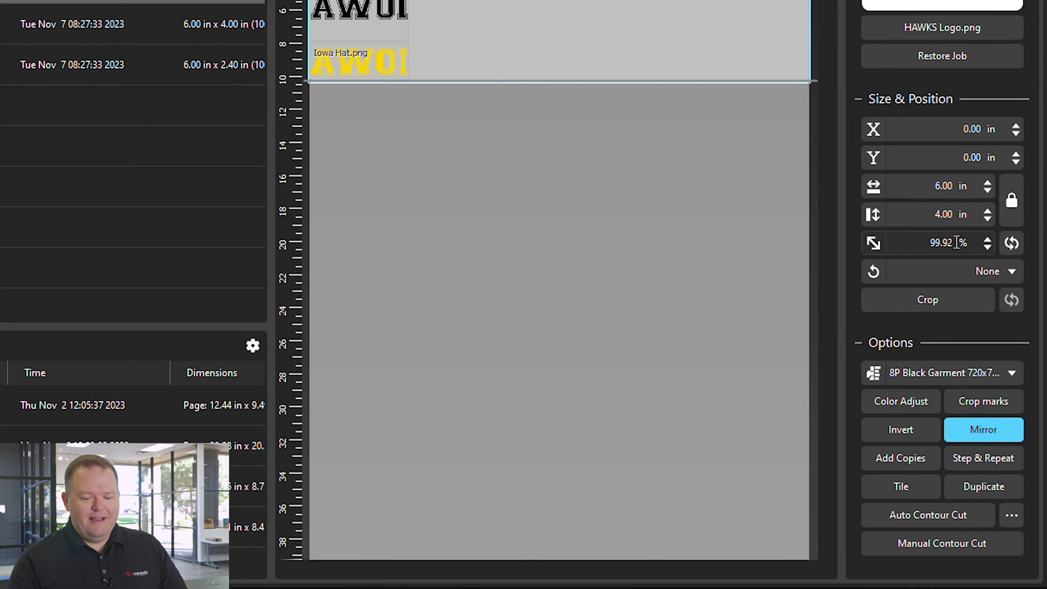
- Restore the logo to 100% scale, leave it unrotated, and open its crop window
left_click(1011, 244)
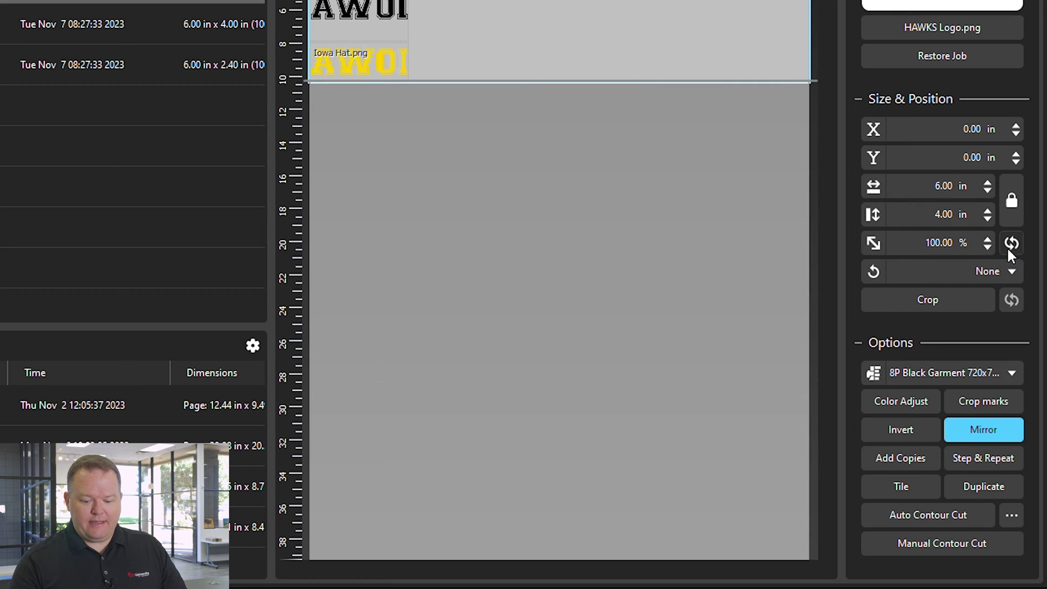
left_click(1005, 270)
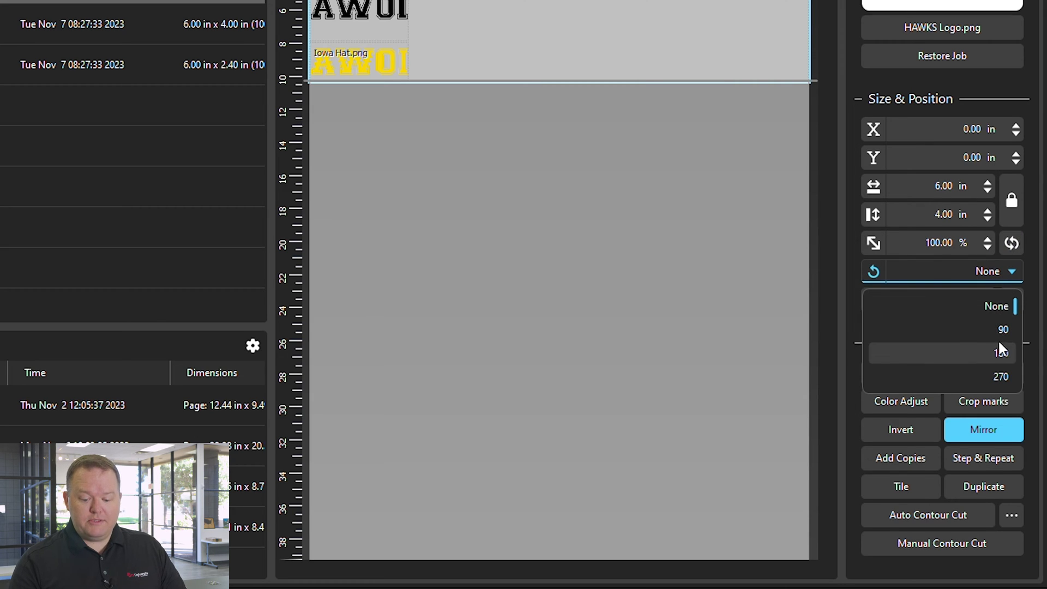
left_click(1032, 270)
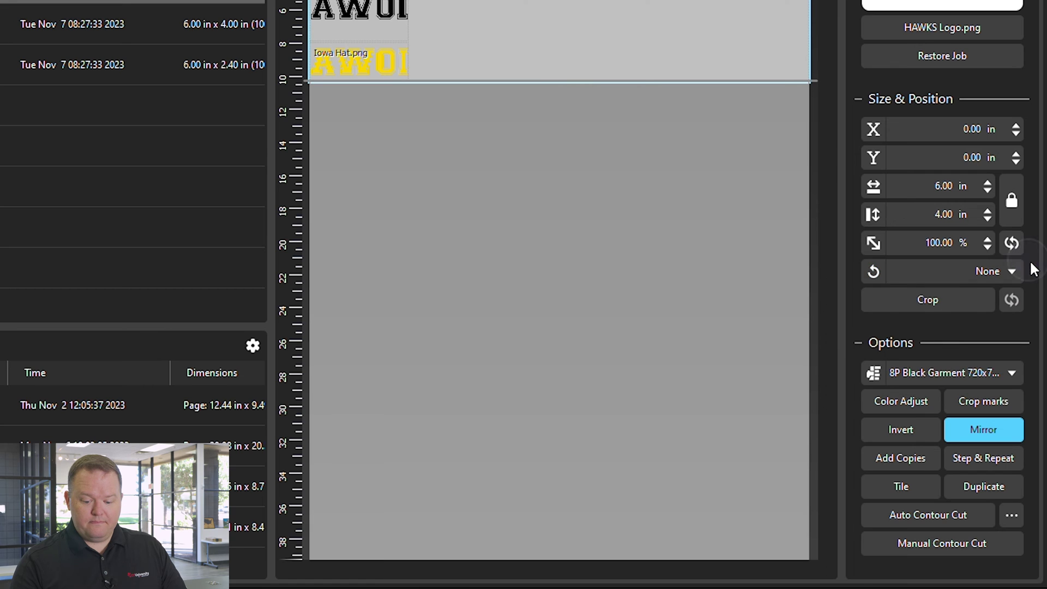
left_click(920, 301)
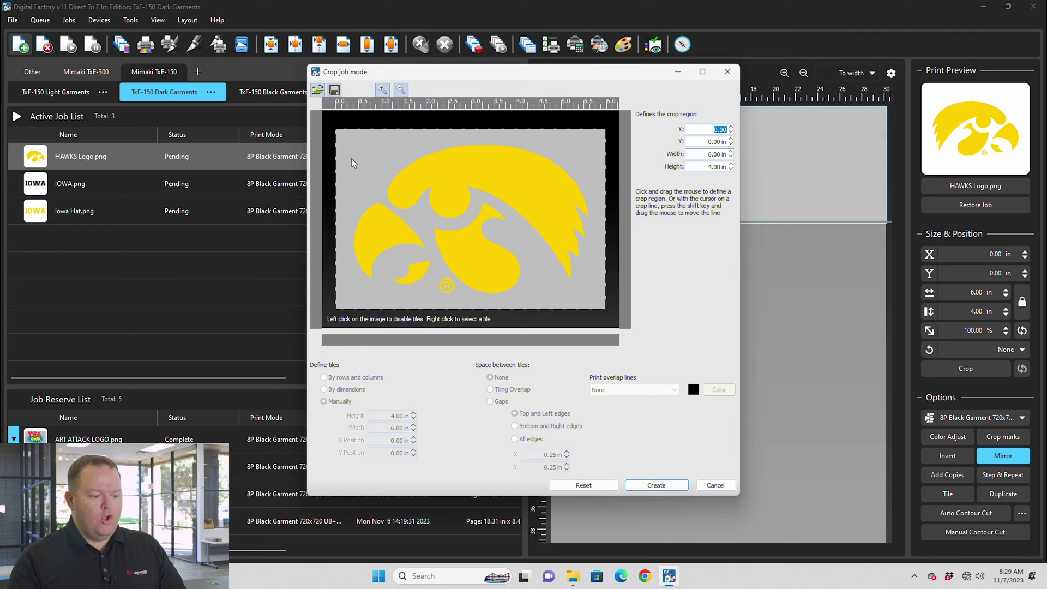
- Draw and adjust a crop region around the hawk, then cancel without cropping
left_click_drag(344, 141, 602, 300)
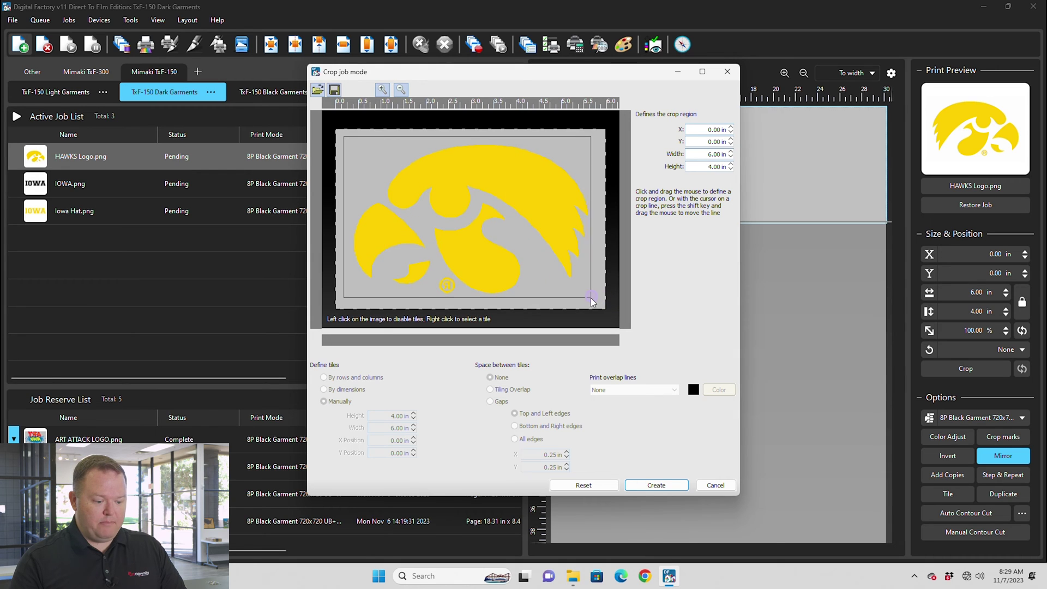
left_click_drag(602, 299, 590, 298)
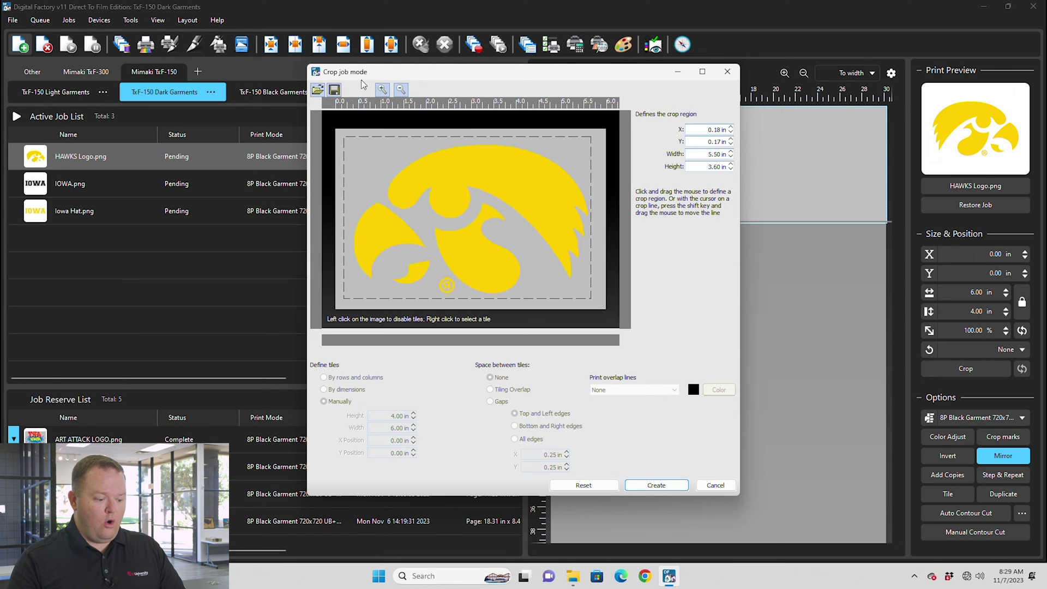
left_click(730, 127)
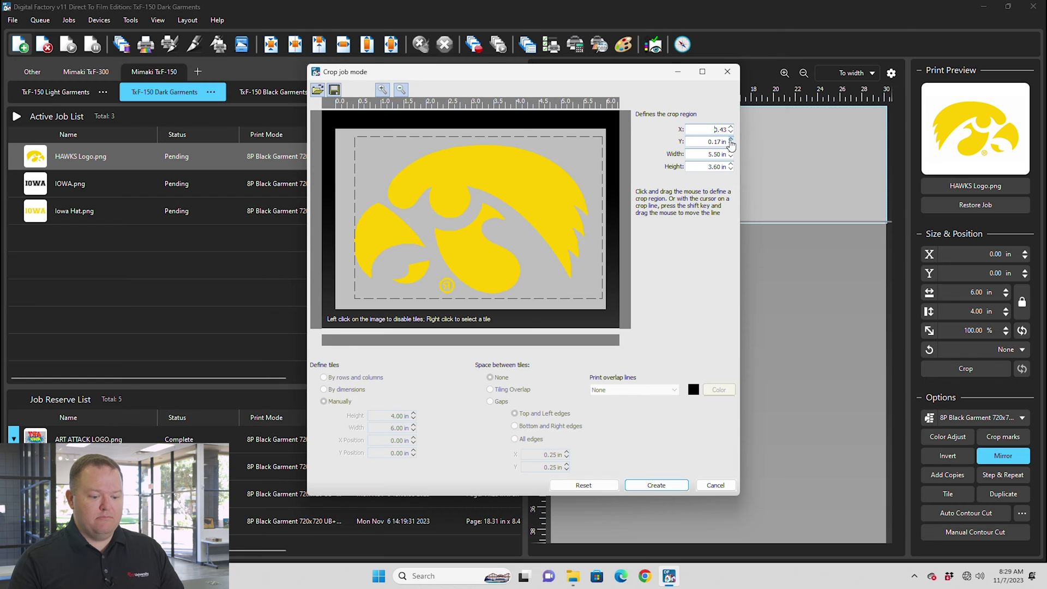
left_click(730, 131)
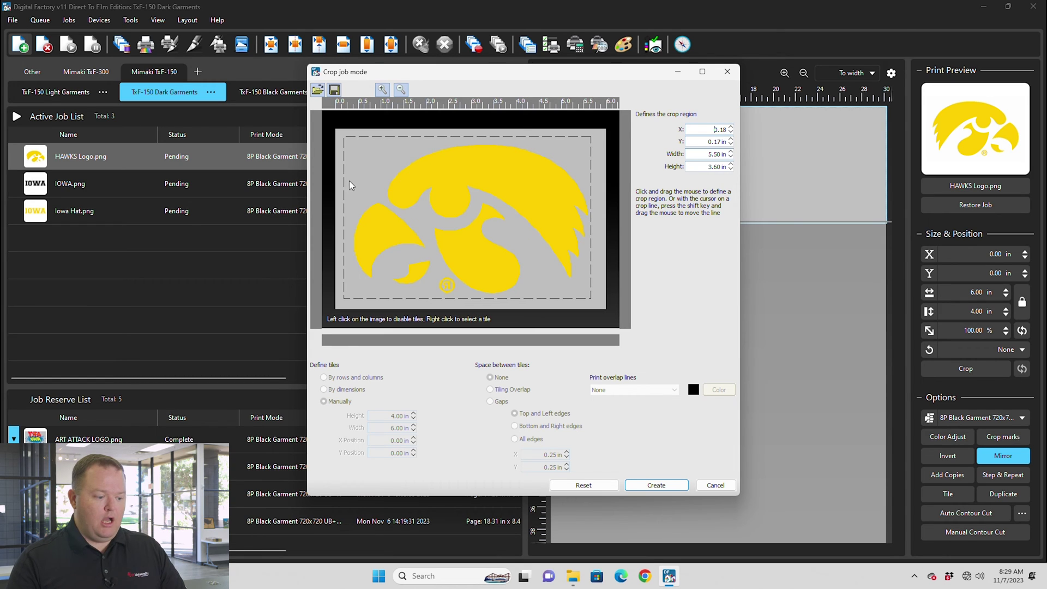
left_click_drag(342, 183, 336, 184)
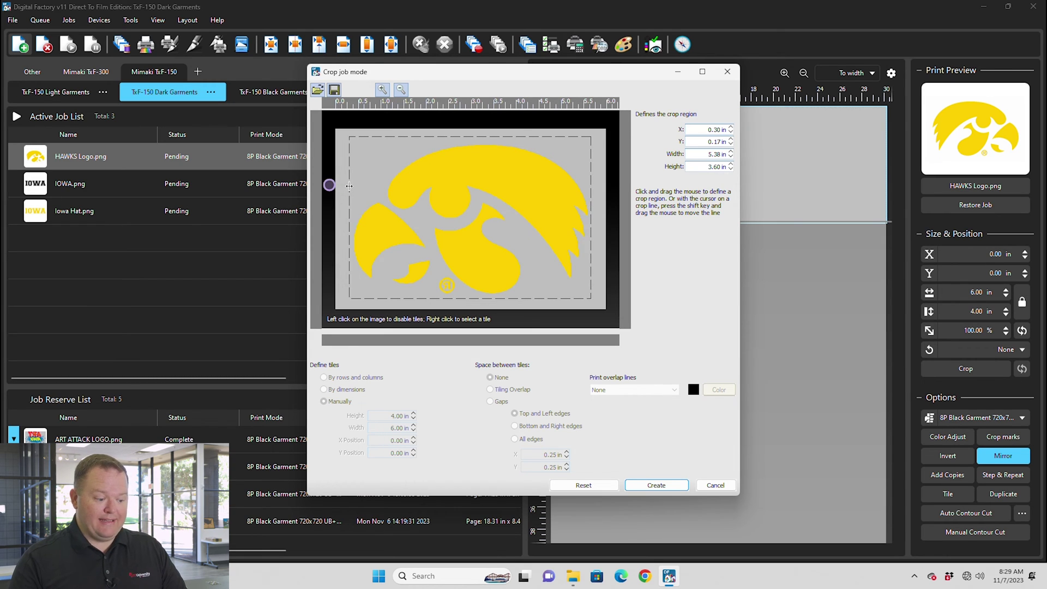
left_click(710, 485)
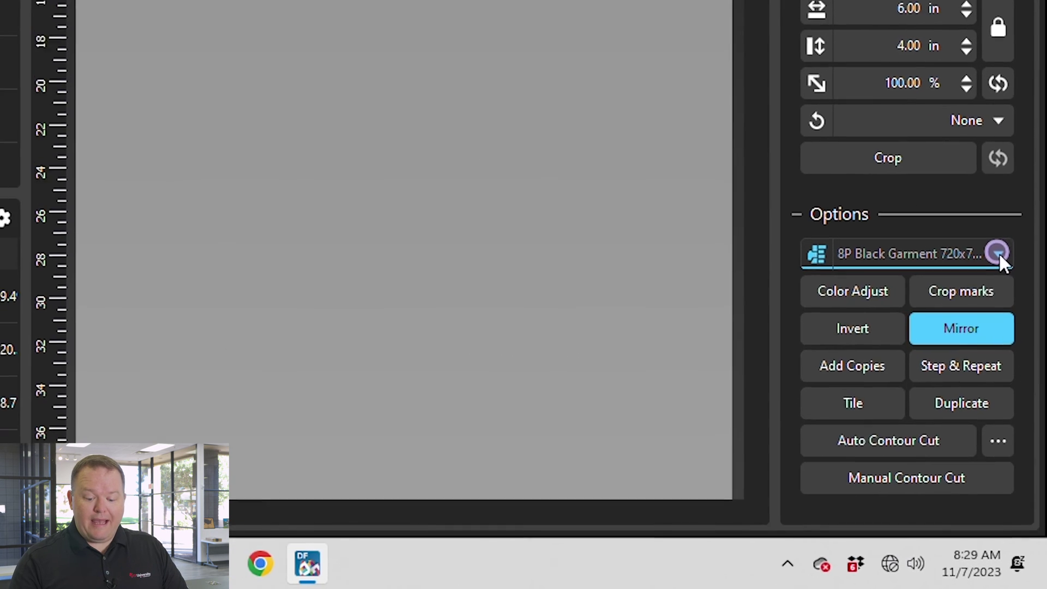
left_click(1021, 418)
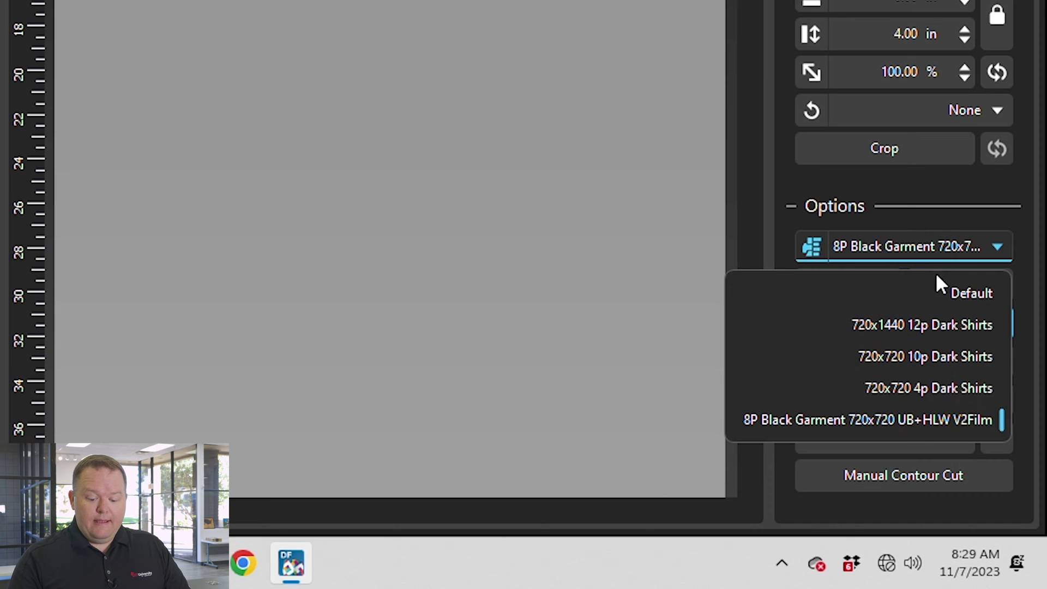
left_click(919, 419)
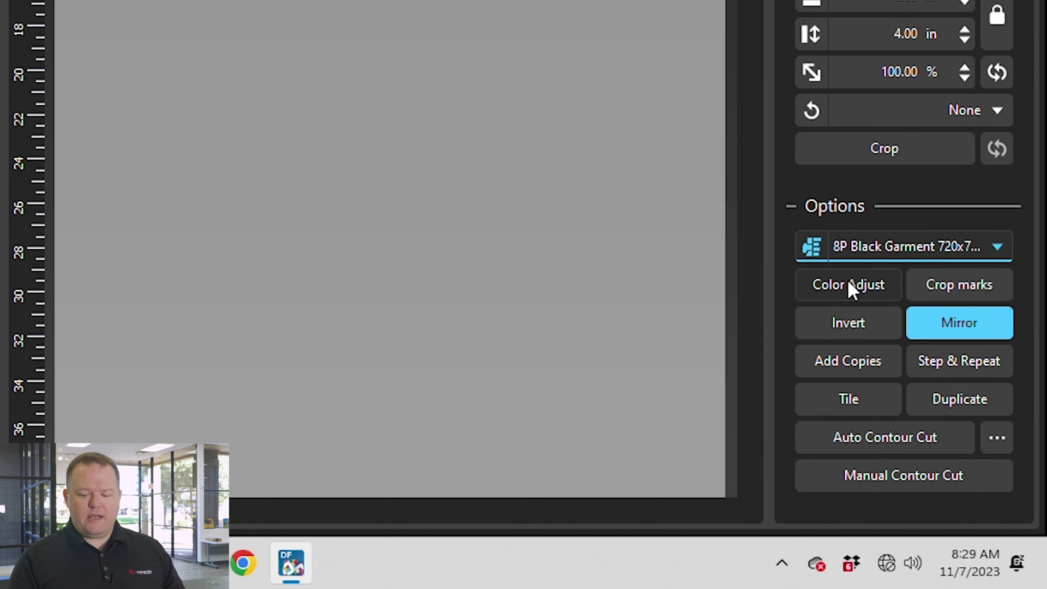
left_click(957, 322)
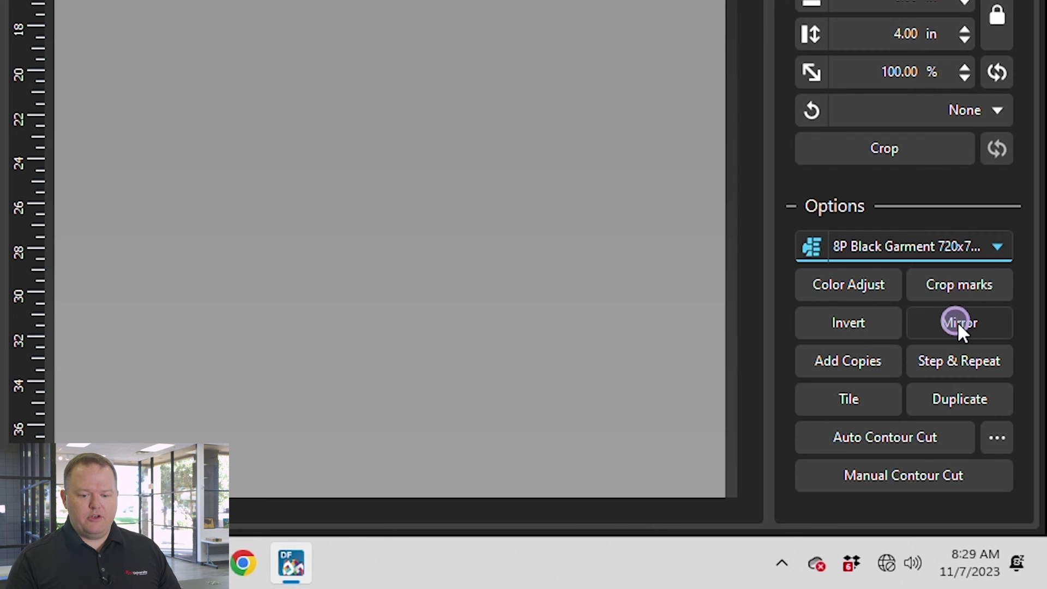
left_click(849, 318)
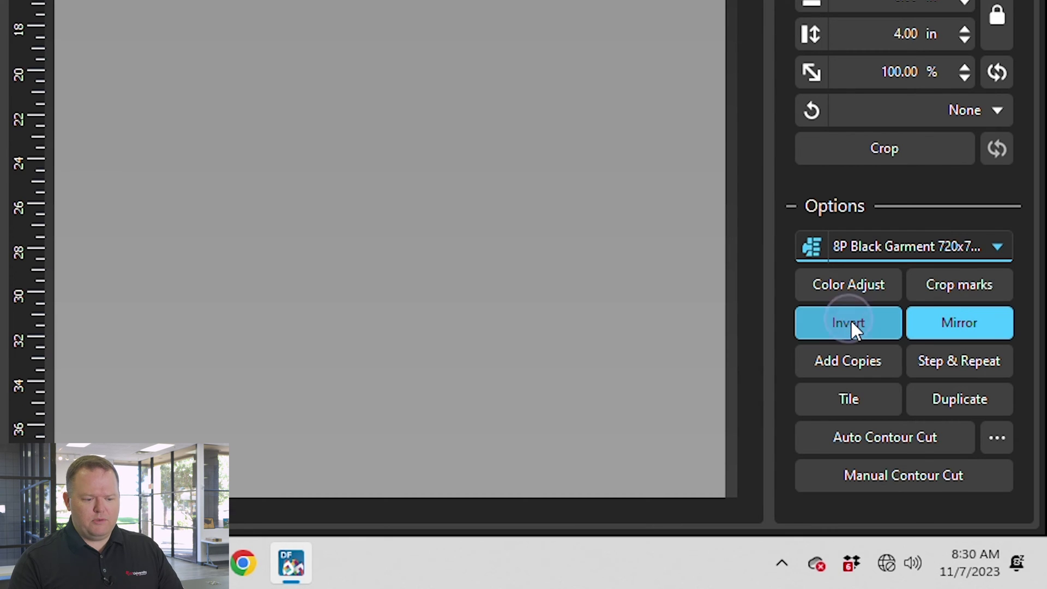
left_click(851, 319)
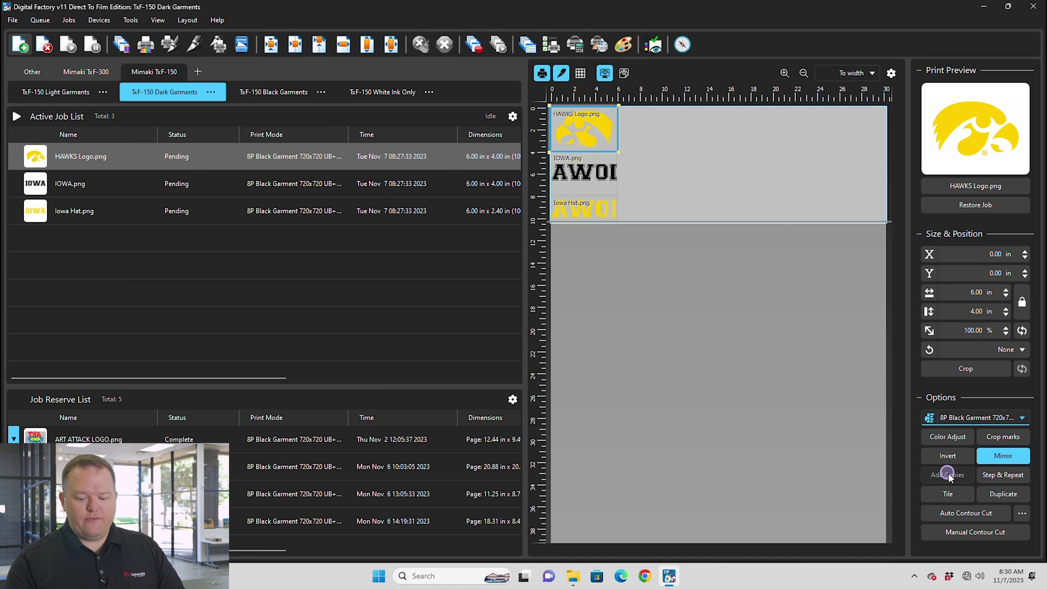
- Add copies to the HAWKS Logo job, settling on 1 row and 2 columns
left_click(948, 477)
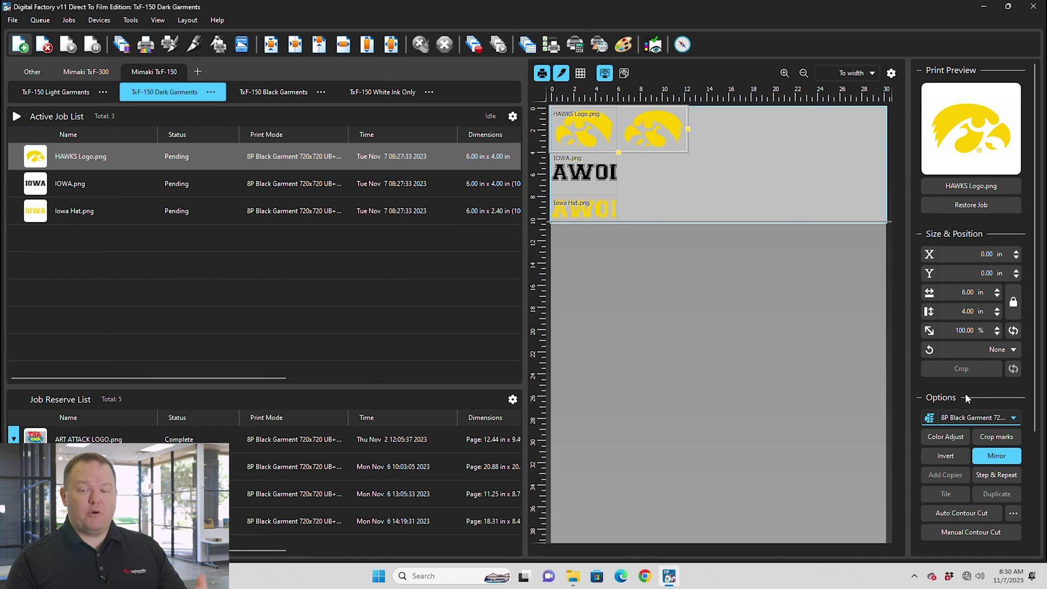
scroll(994, 384, "down", 2)
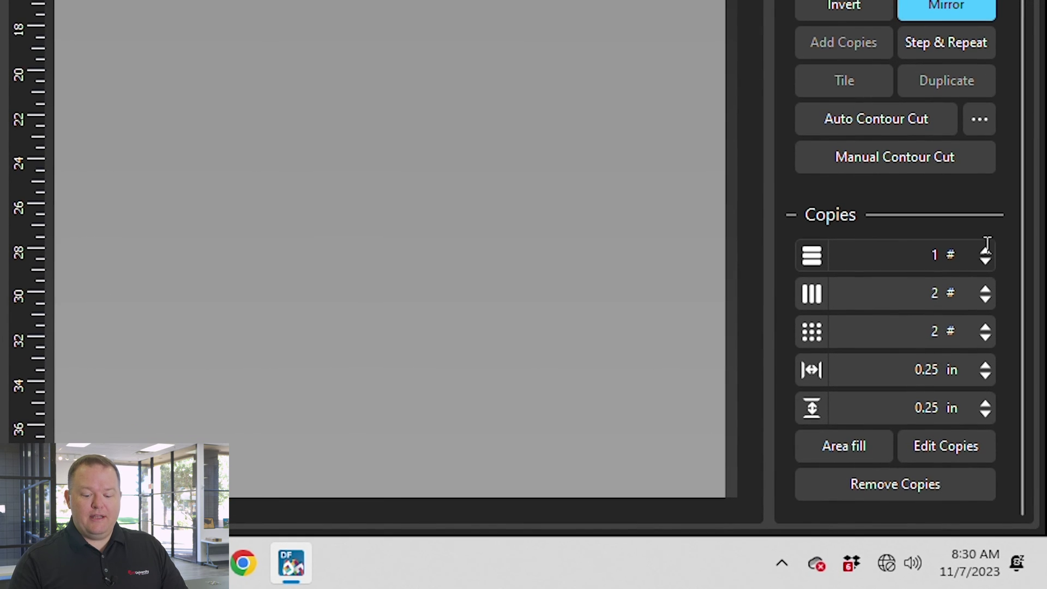
left_click(922, 254)
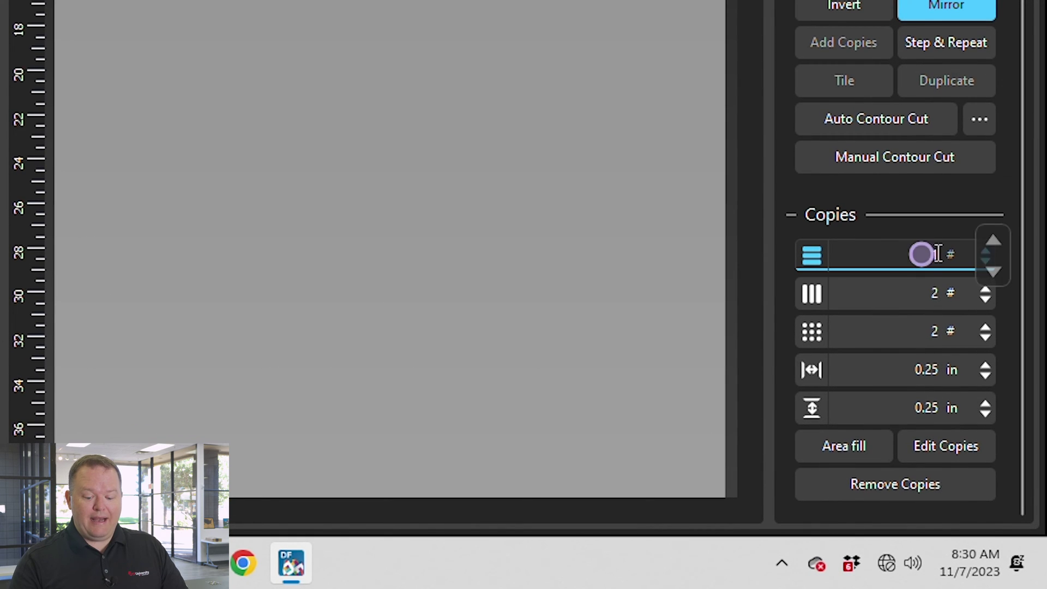
left_click(992, 235)
left_click(991, 268)
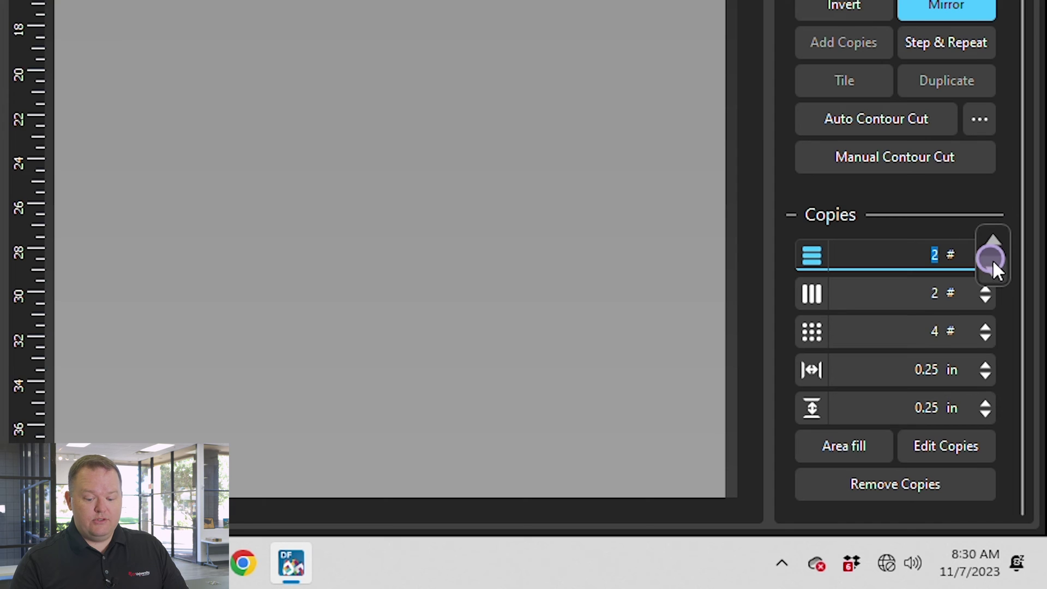
left_click(988, 290)
left_click(991, 280)
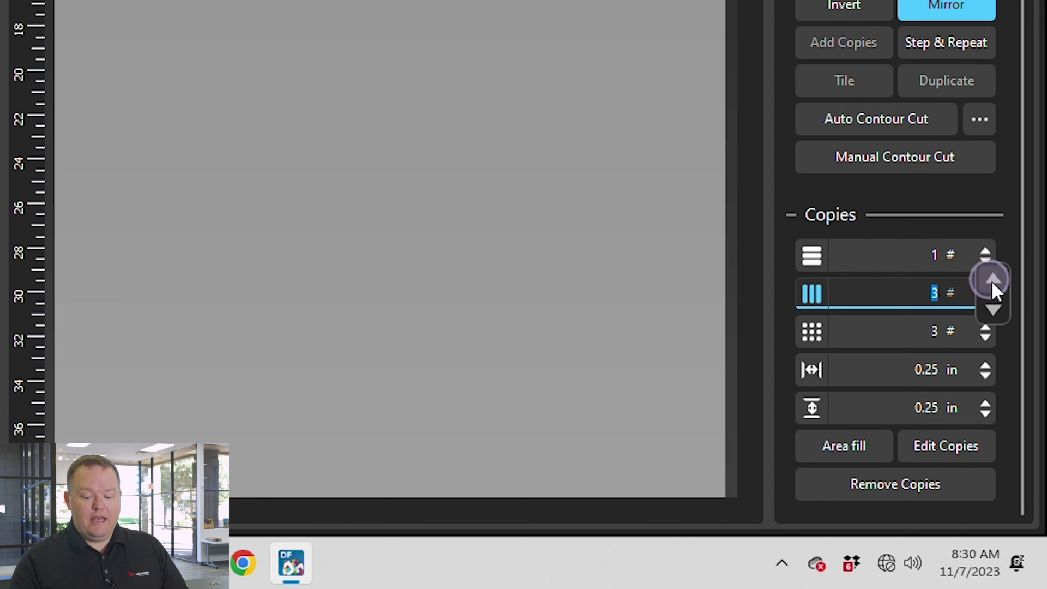
left_click(992, 309)
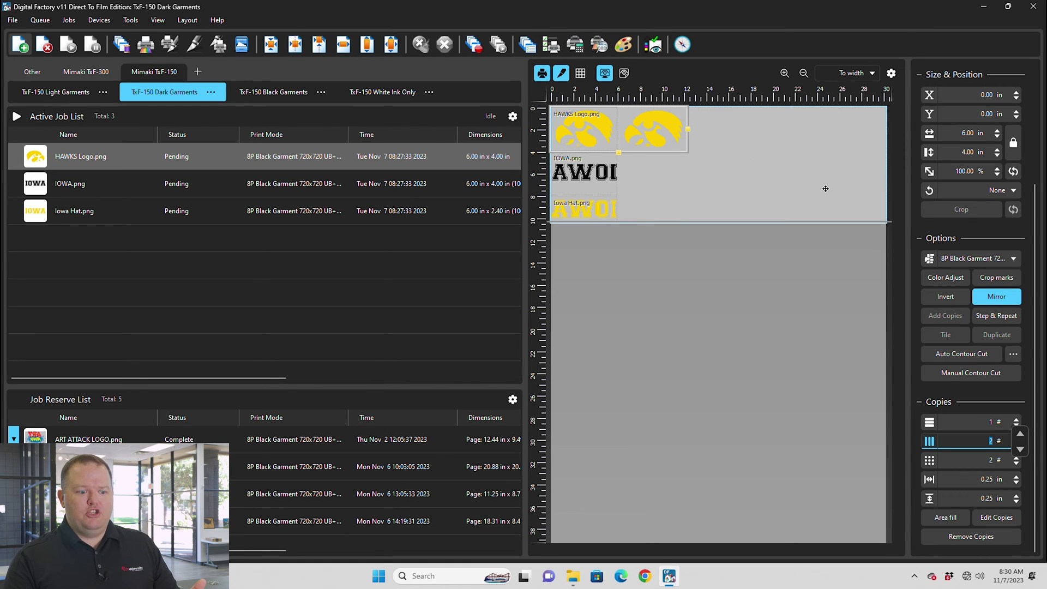
left_click(947, 279)
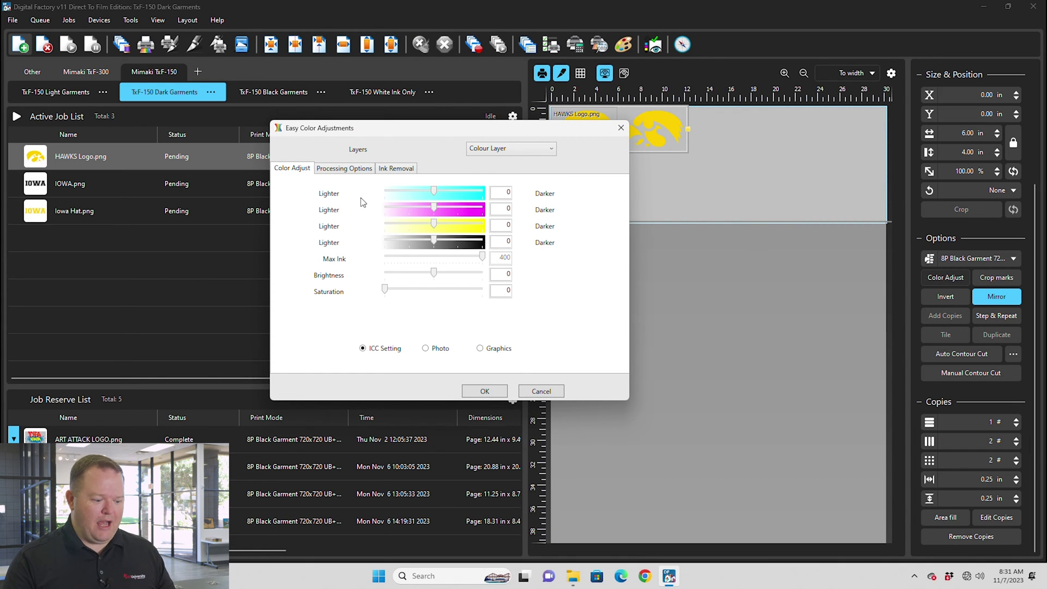
left_click(354, 170)
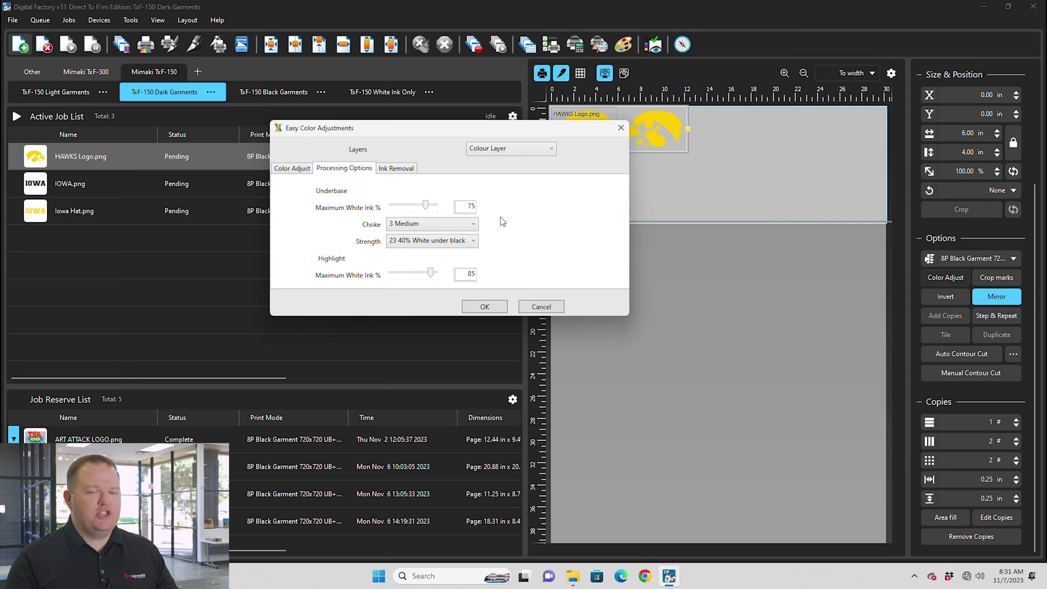
left_click(536, 309)
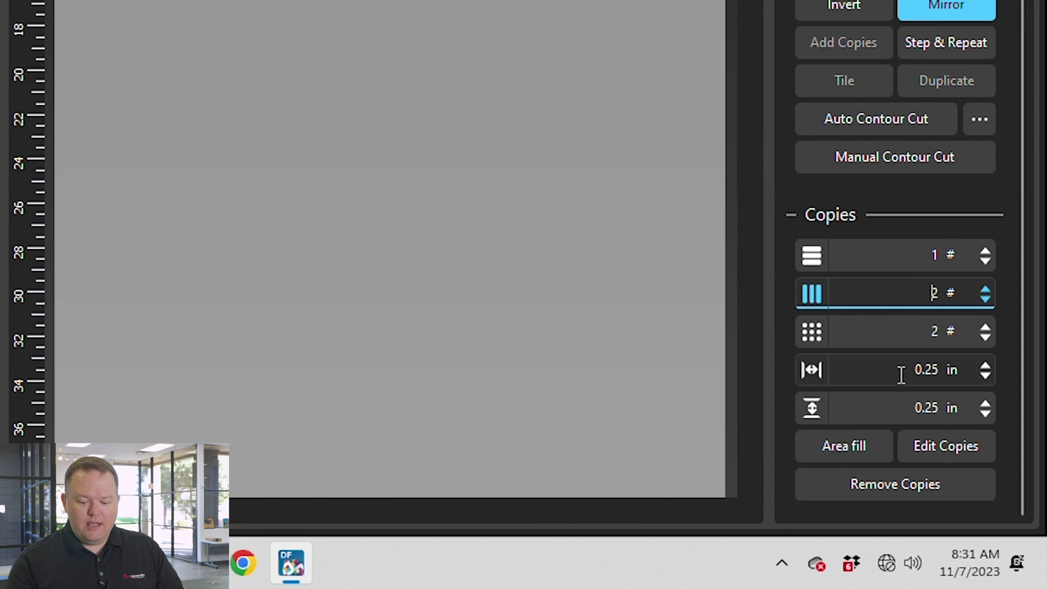
left_click(874, 478)
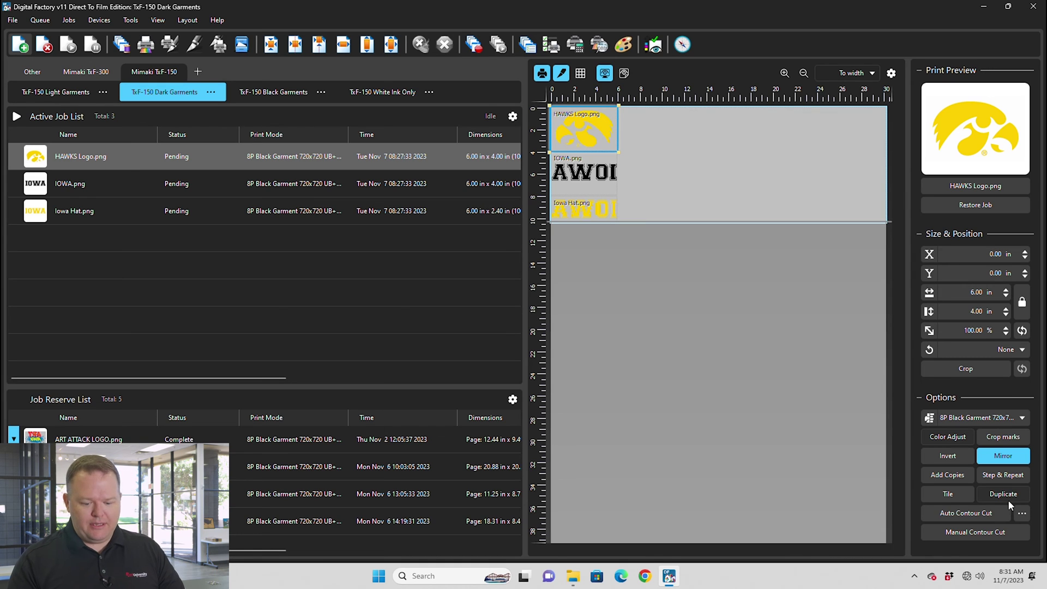
left_click(954, 476)
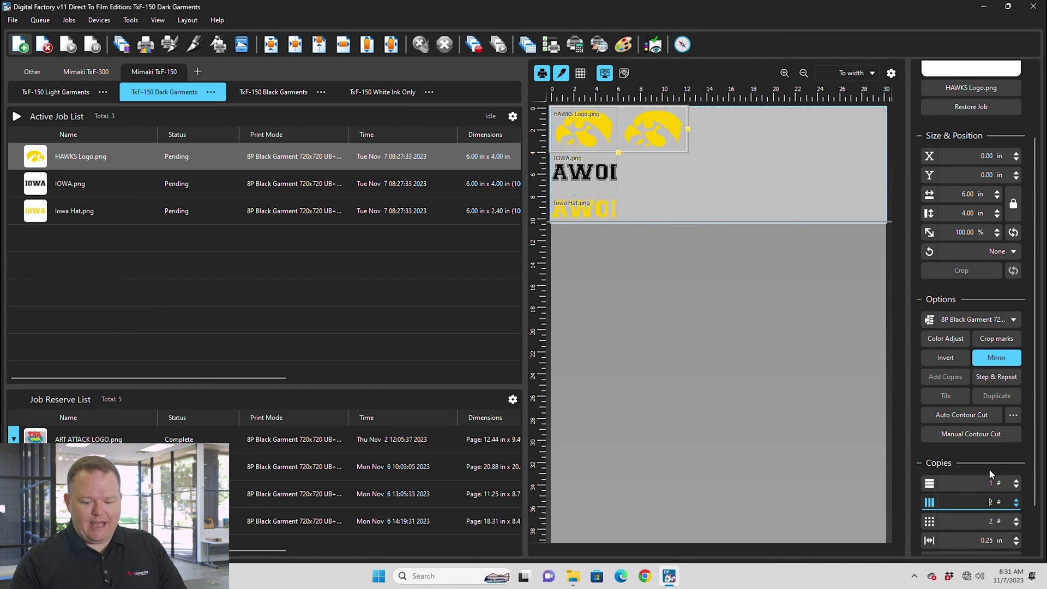
scroll(989, 474, "down", 2)
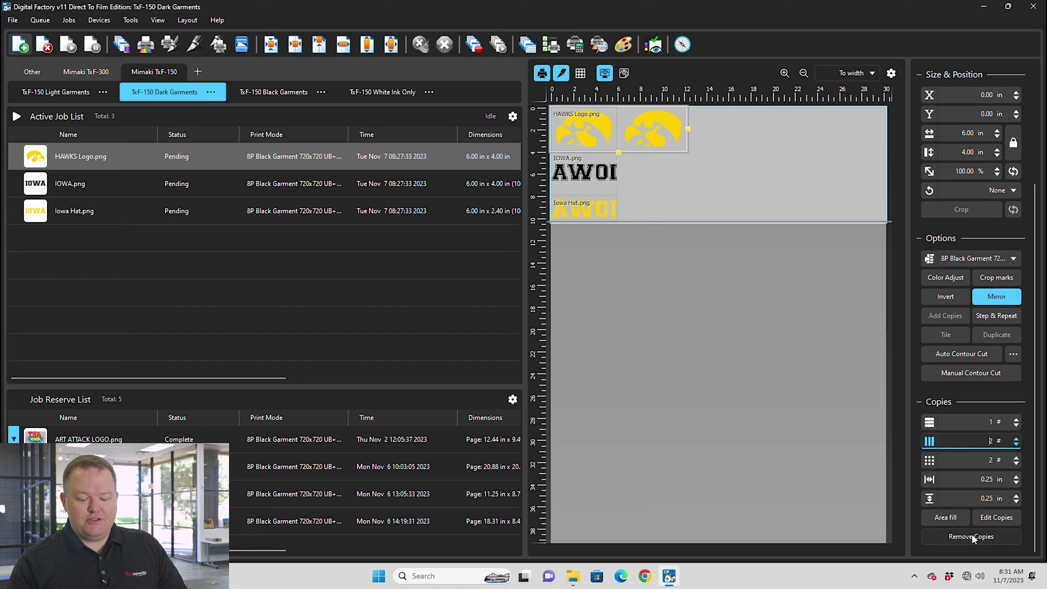
scroll(989, 380, "up", 1)
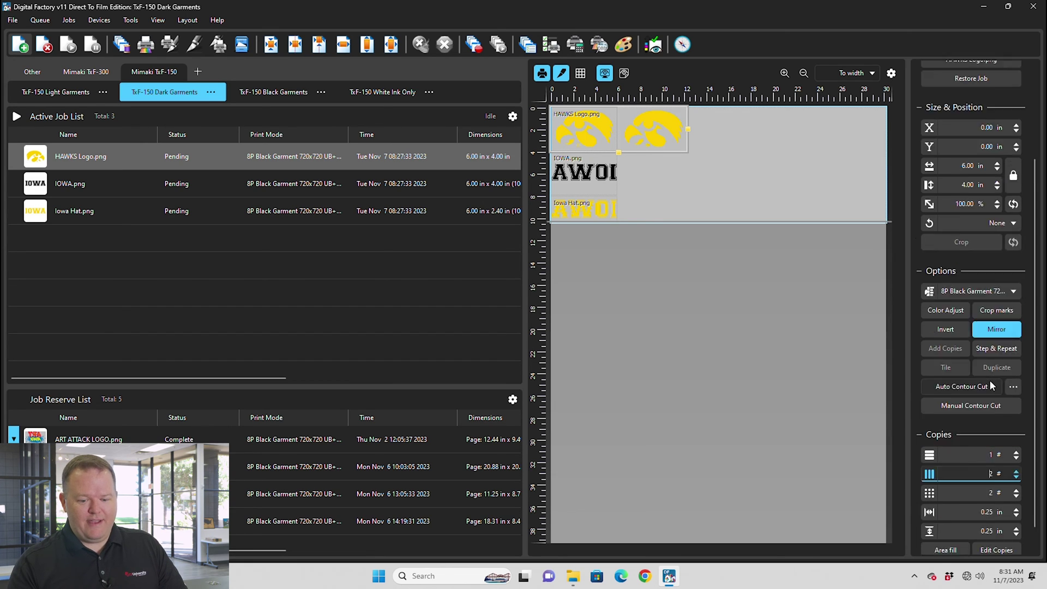
scroll(992, 382, "up", 2)
scroll(988, 378, "up", 1)
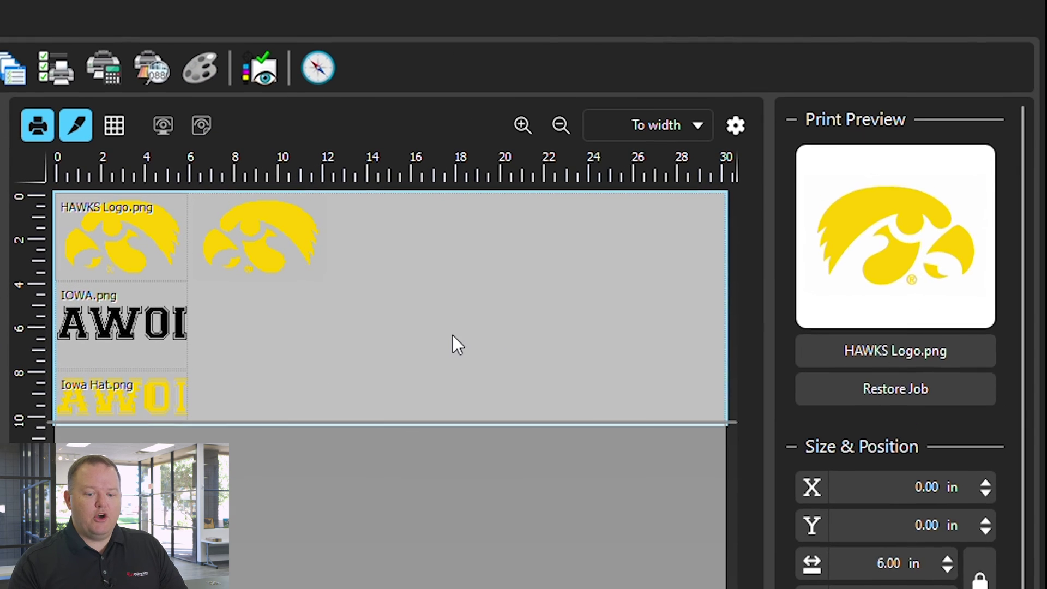
- Deselect the hawk logo and show the Page Options for the whole print sheet
left_click(453, 334)
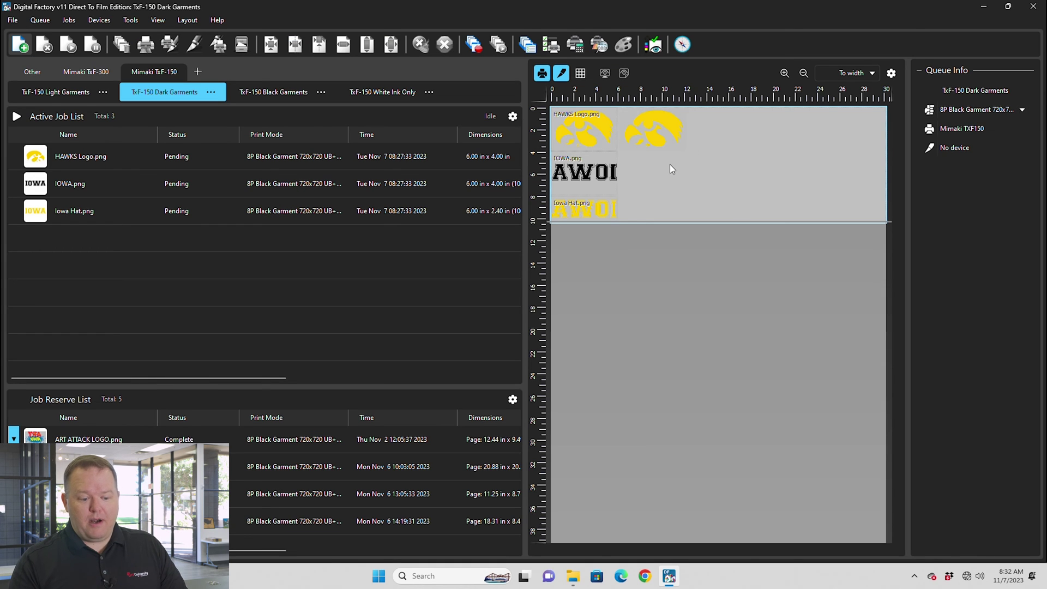
left_click(680, 176)
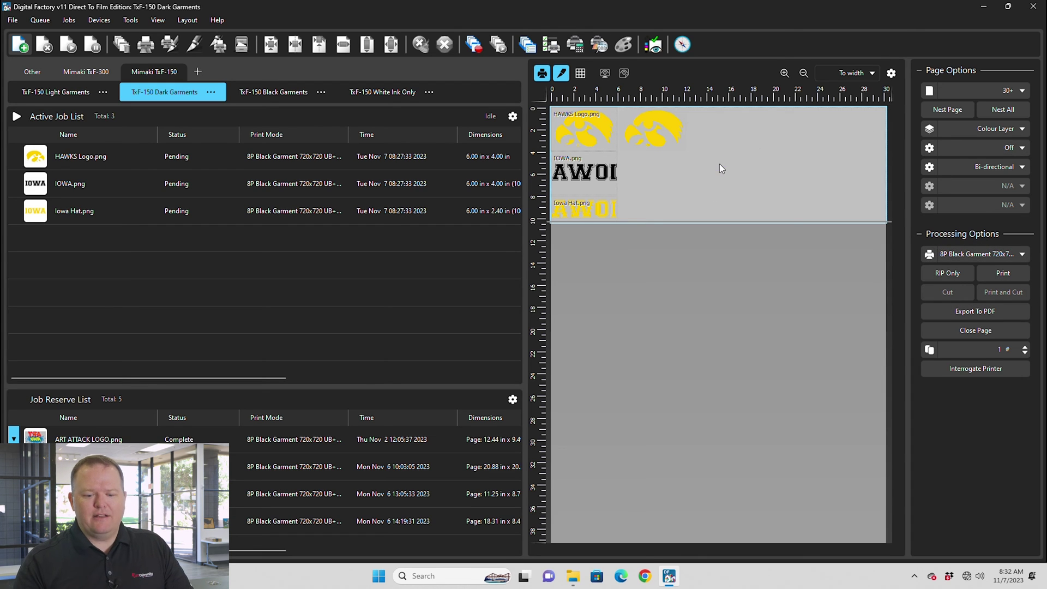
- Show the queue information, then turn Print Preview off and back on
left_click(654, 132)
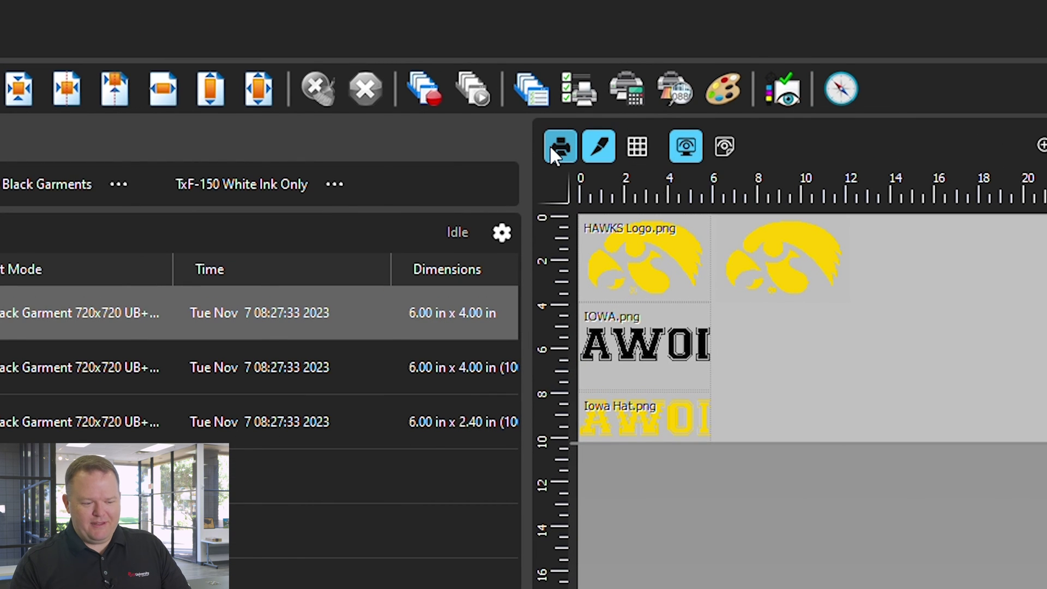
left_click(549, 145)
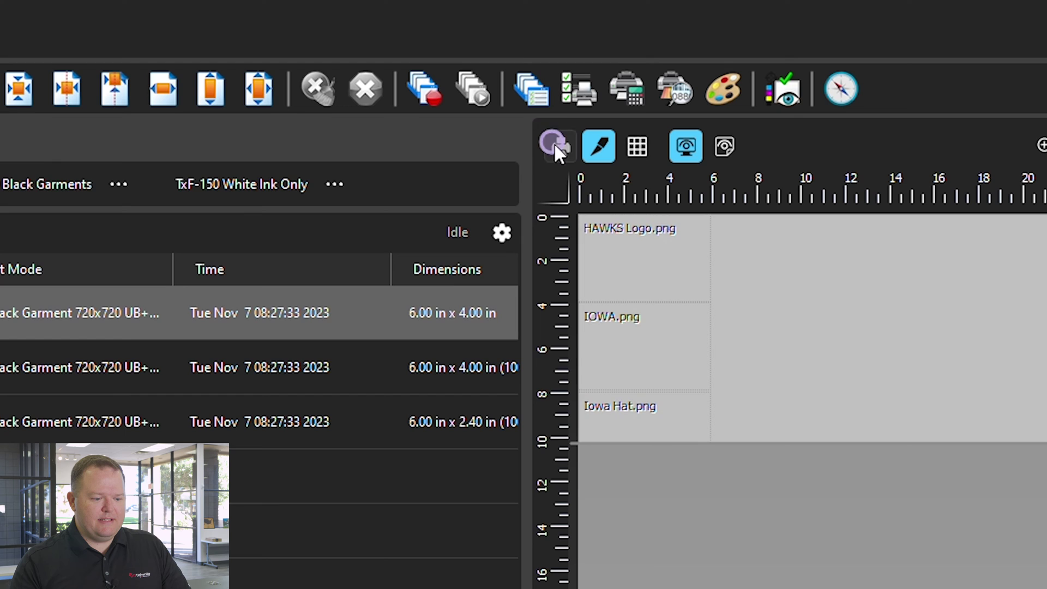
left_click(553, 143)
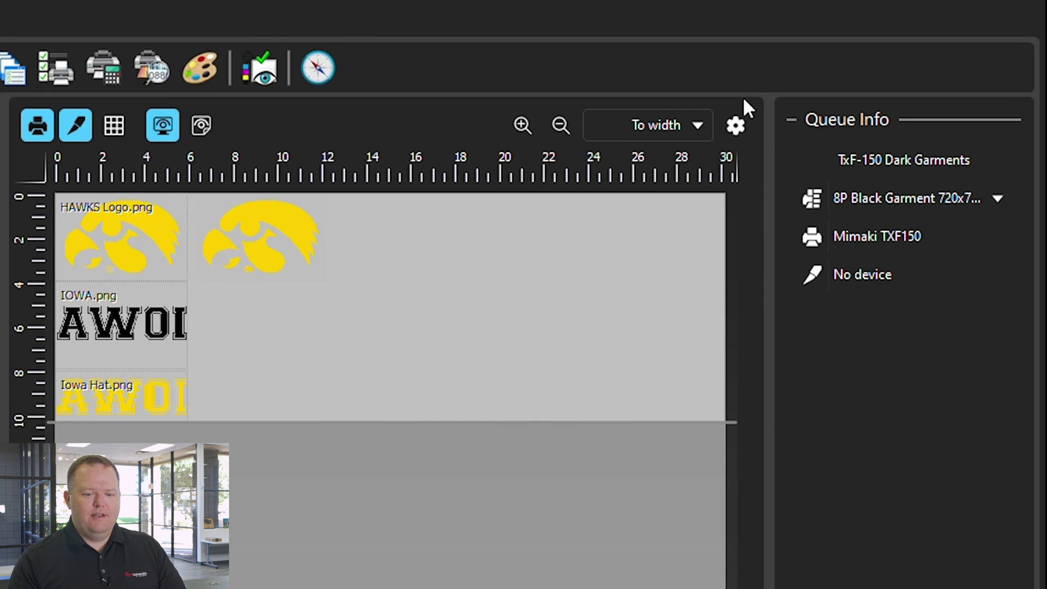
left_click(735, 127)
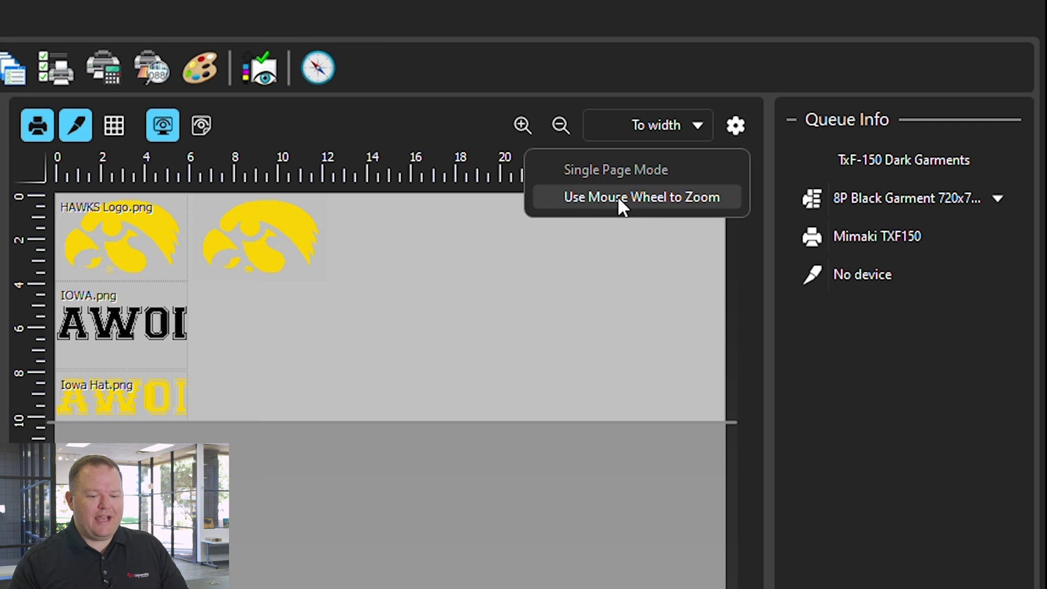
left_click(647, 197)
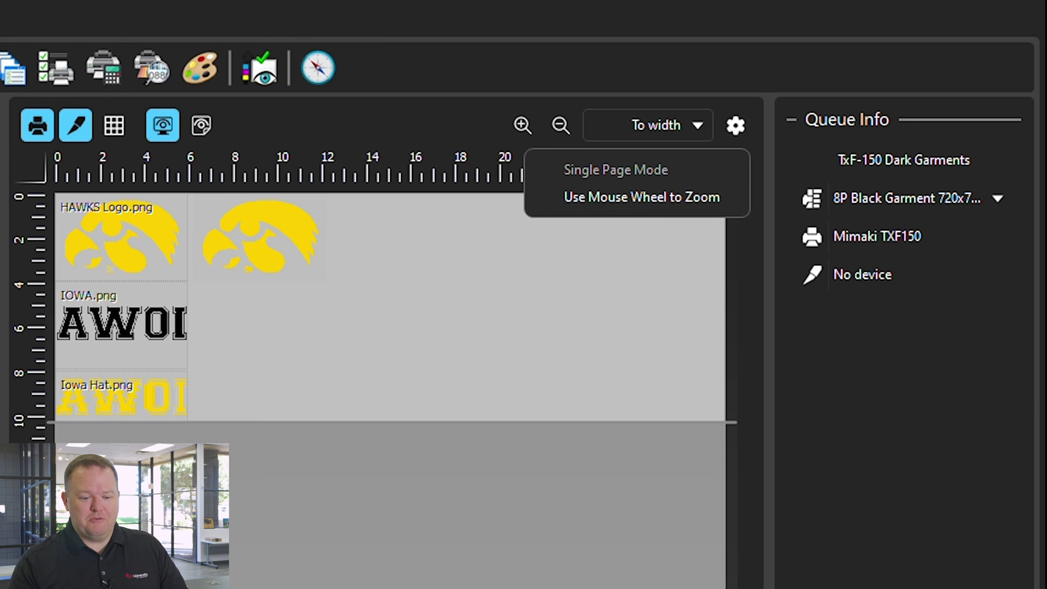
left_click(737, 123)
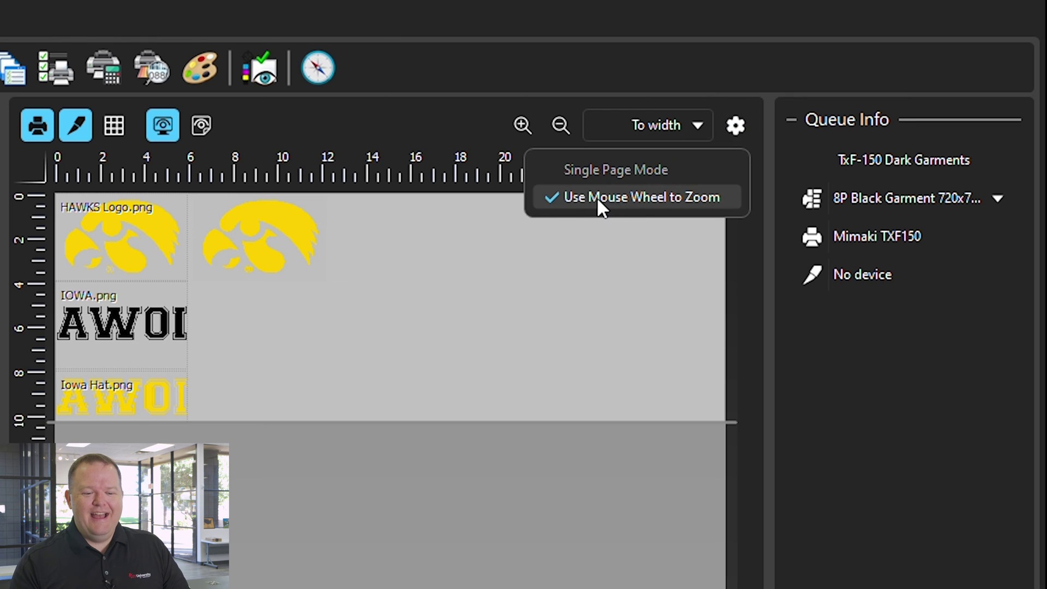
left_click(647, 197)
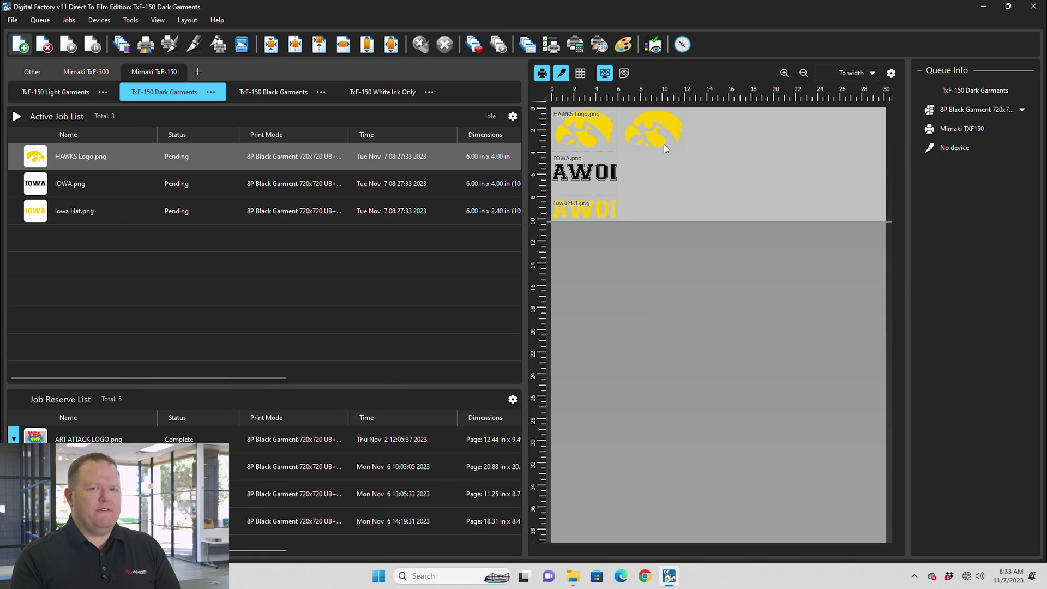
left_click(101, 24)
left_click(101, 23)
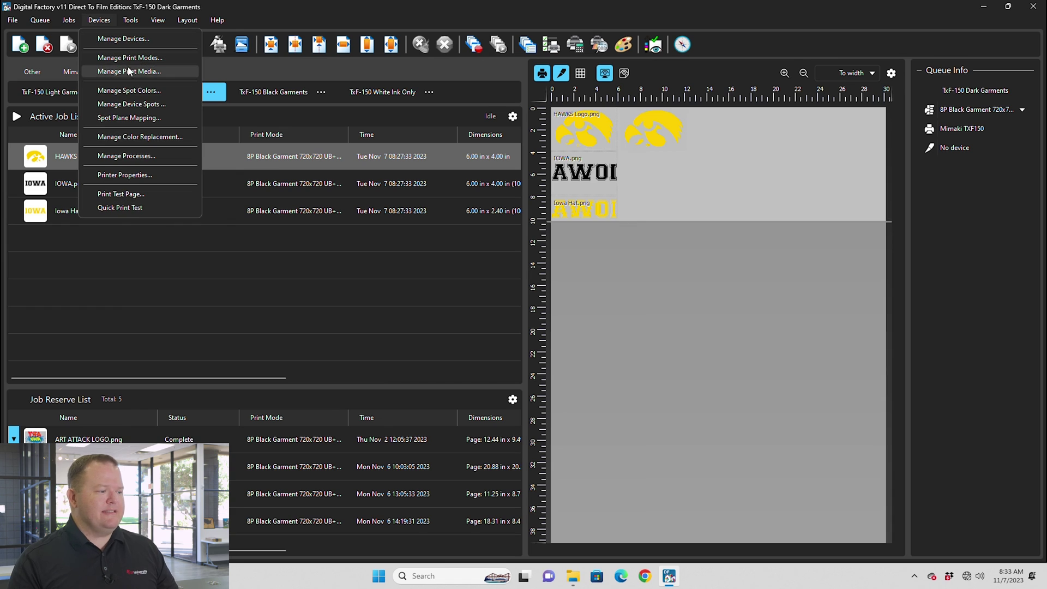
left_click(693, 364)
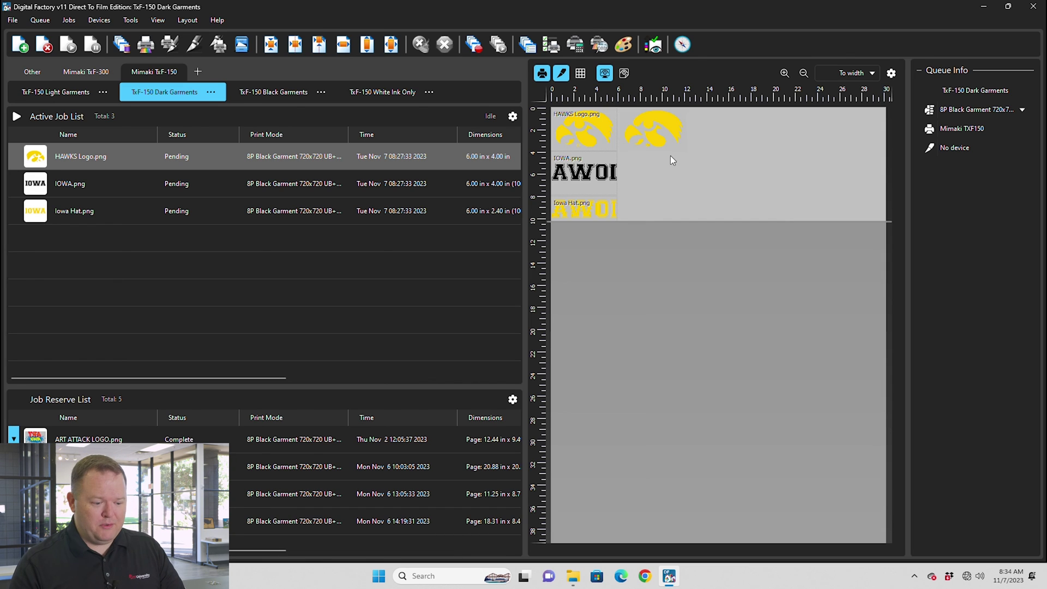
- Select the IOWA image on the page canvas
left_click(593, 168)
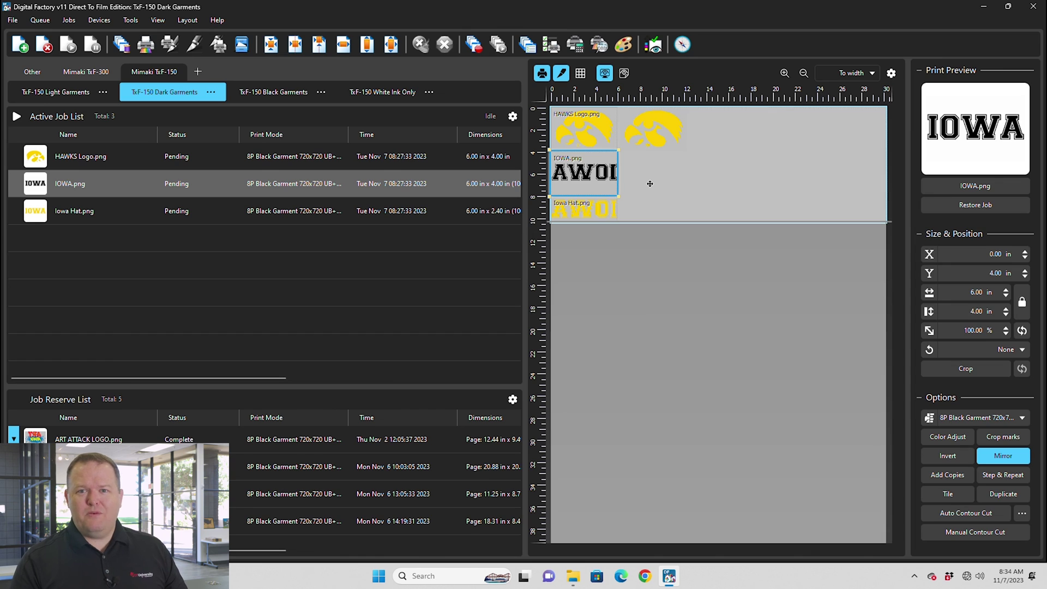